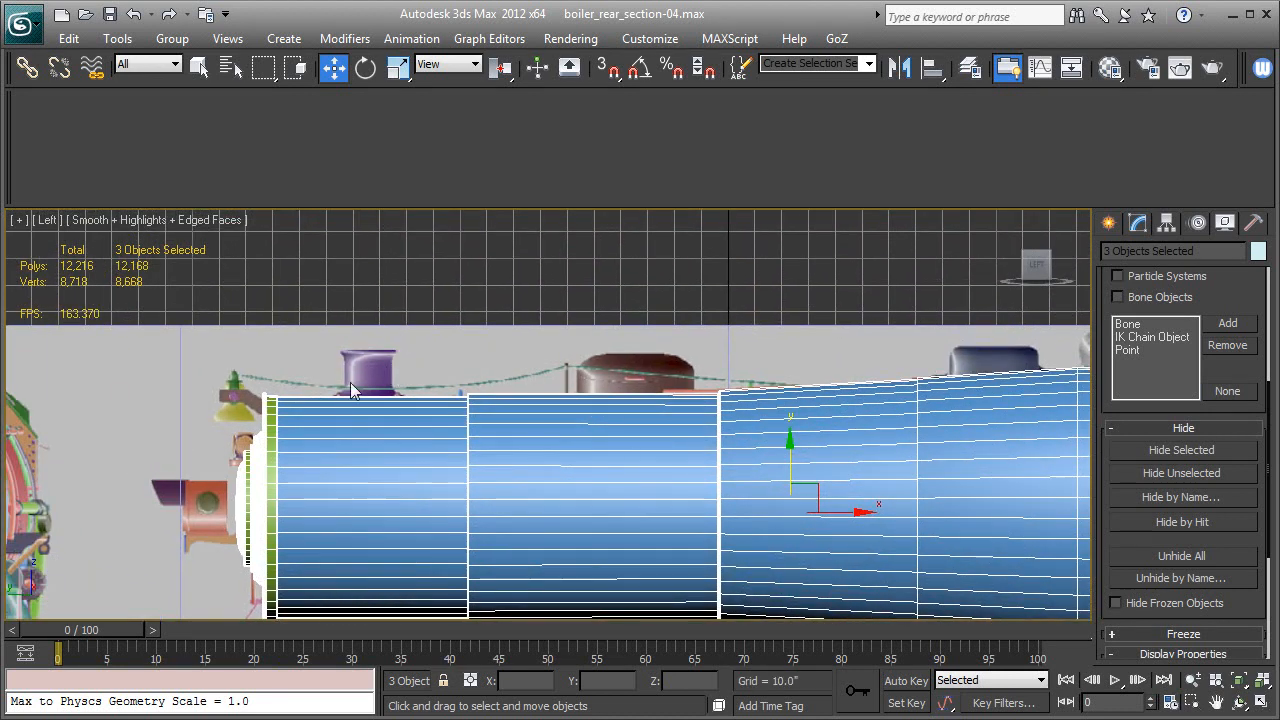
Clear the selection of the three boiler objects.
middle_click_drag(350, 376, 309, 391)
left_click(446, 299)
middle_click_drag(416, 402, 531, 355)
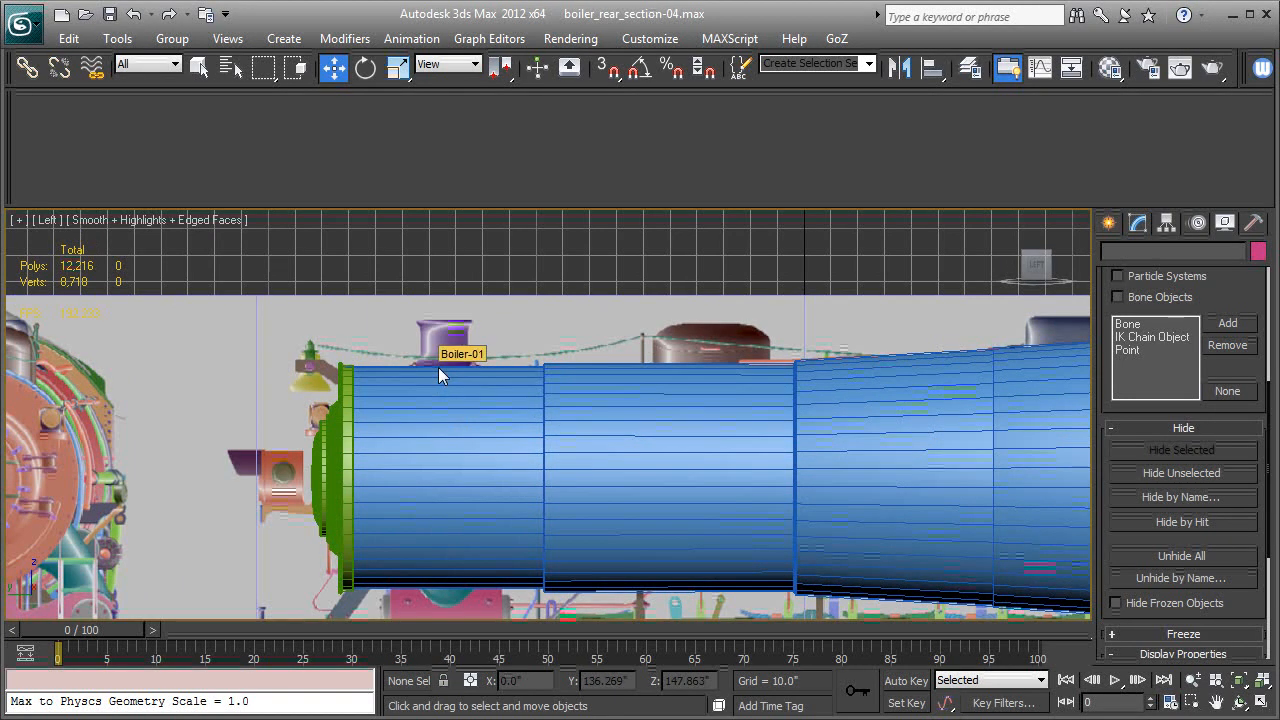
middle_click_drag(521, 388, 502, 389)
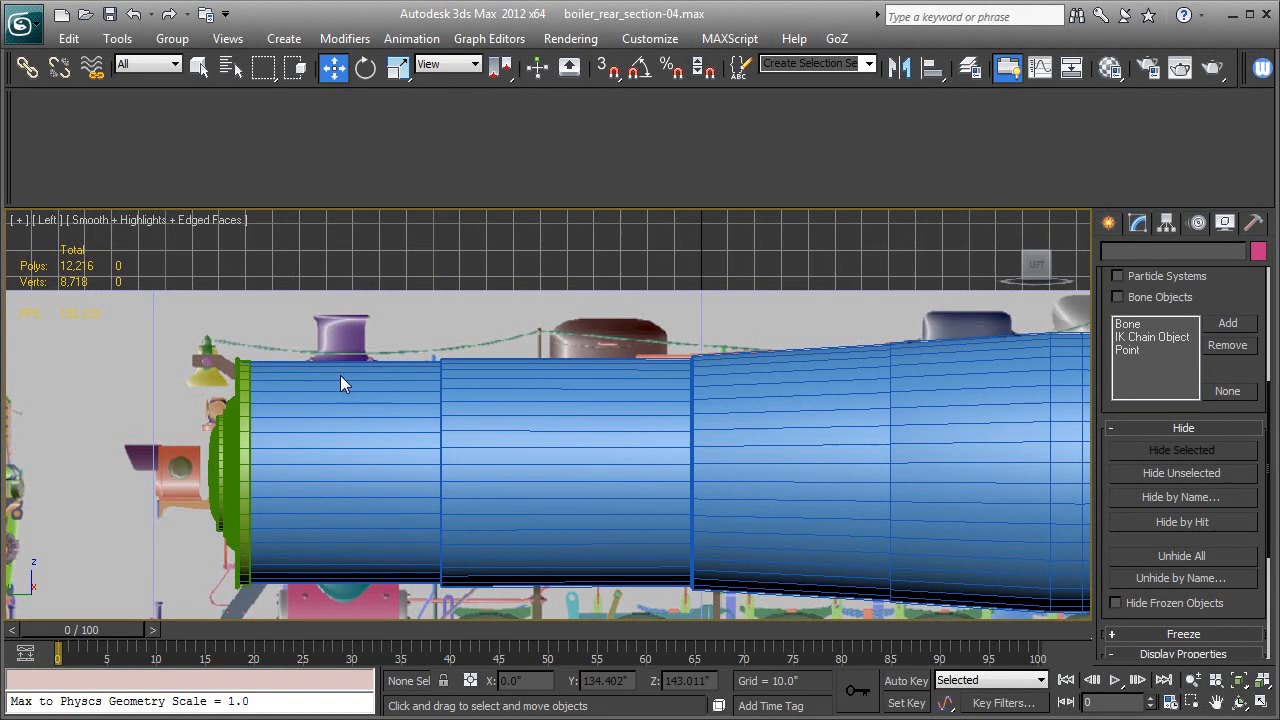
middle_click_drag(641, 407, 543, 414)
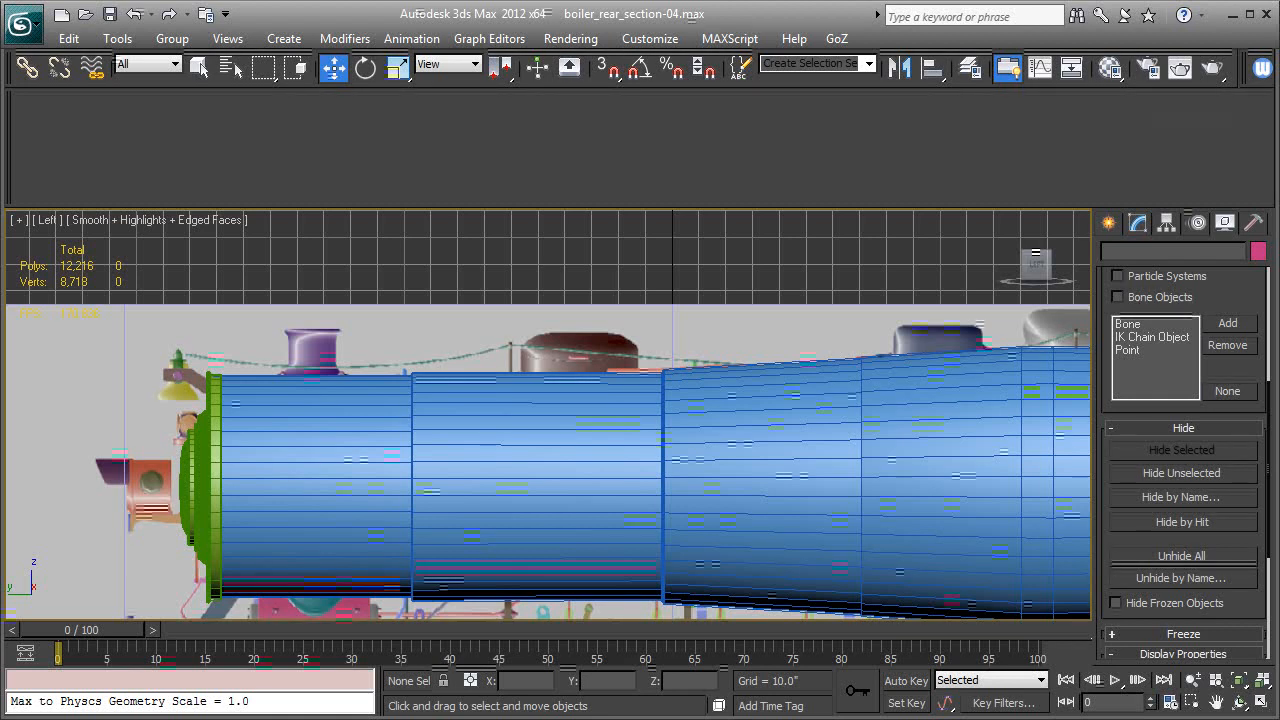
middle_click_drag(812, 397, 750, 345)
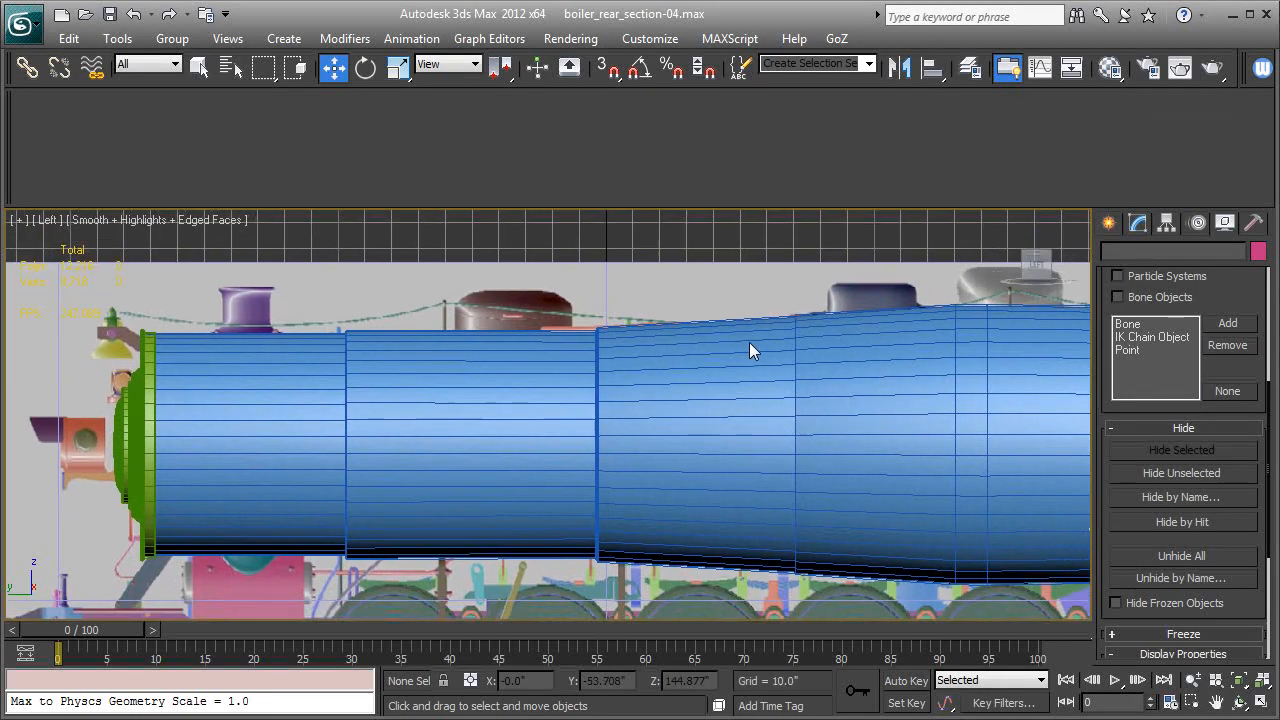
Draw a TubeCap primitive centred on the smokestack's top rim, with an outer radius of about 11 and an inner radius of about 9.1.
left_click(1108, 223)
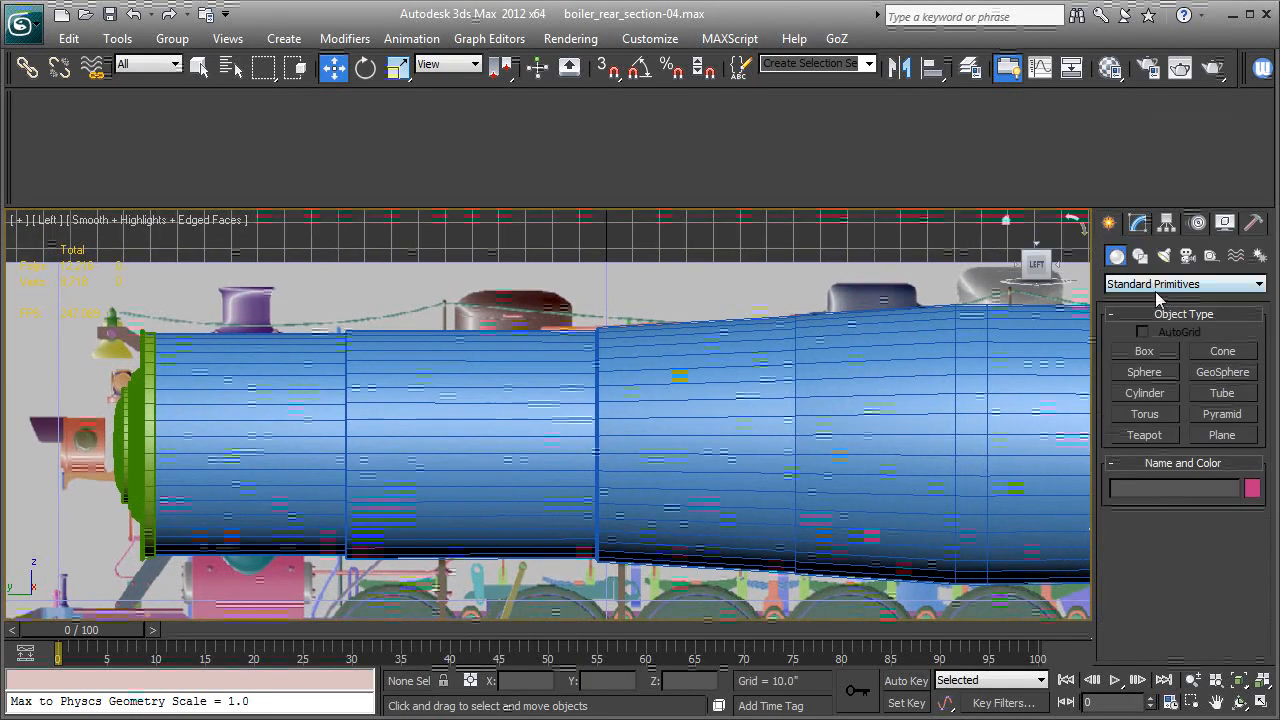
left_click(1261, 285)
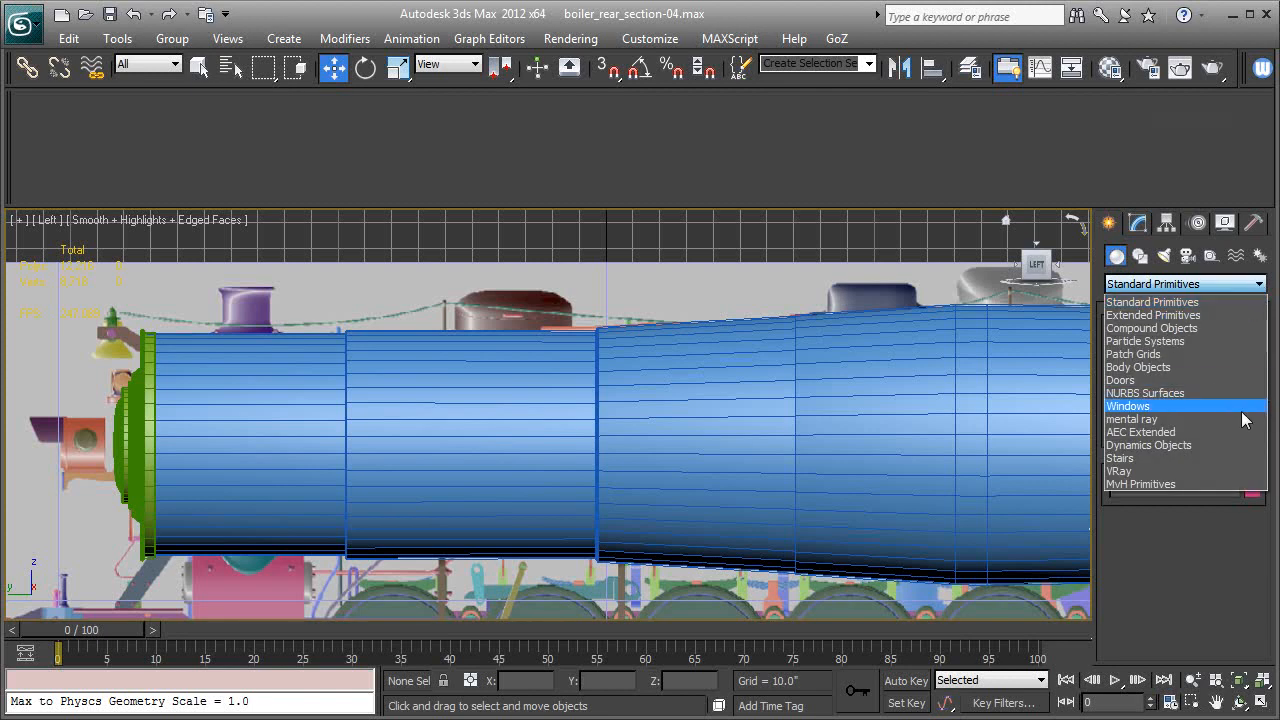
left_click(1128, 484)
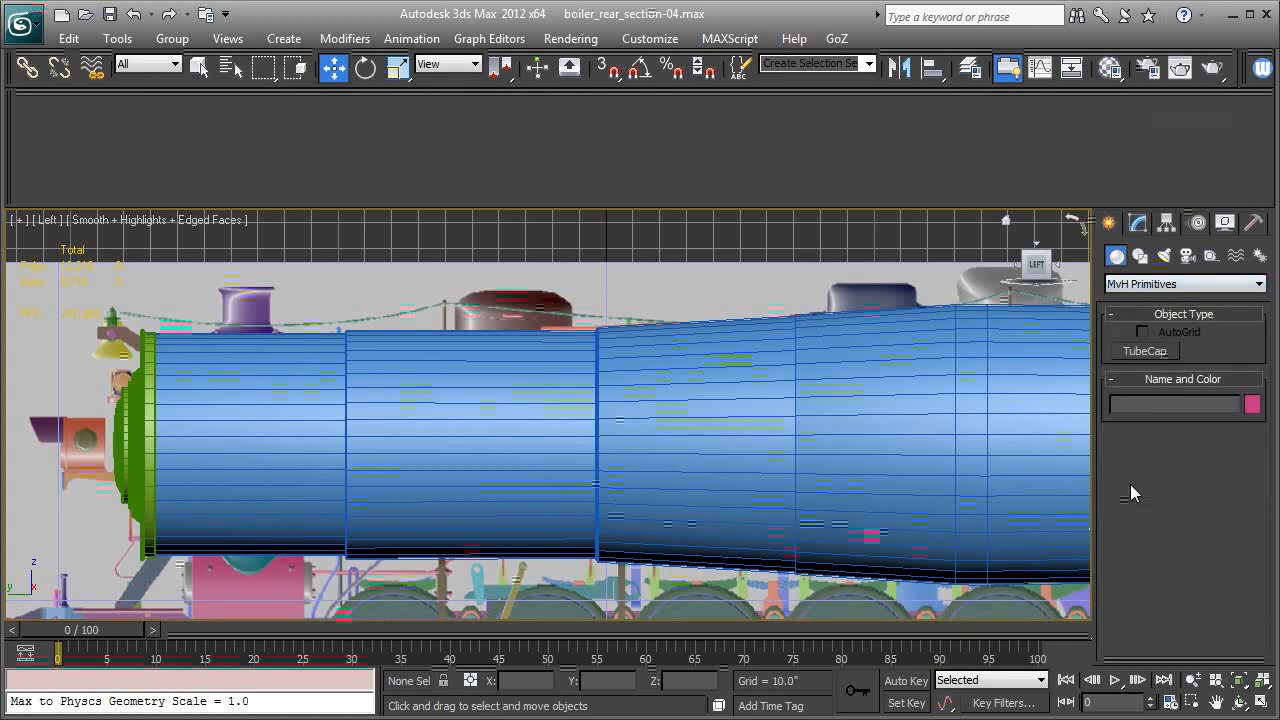
left_click(1136, 352)
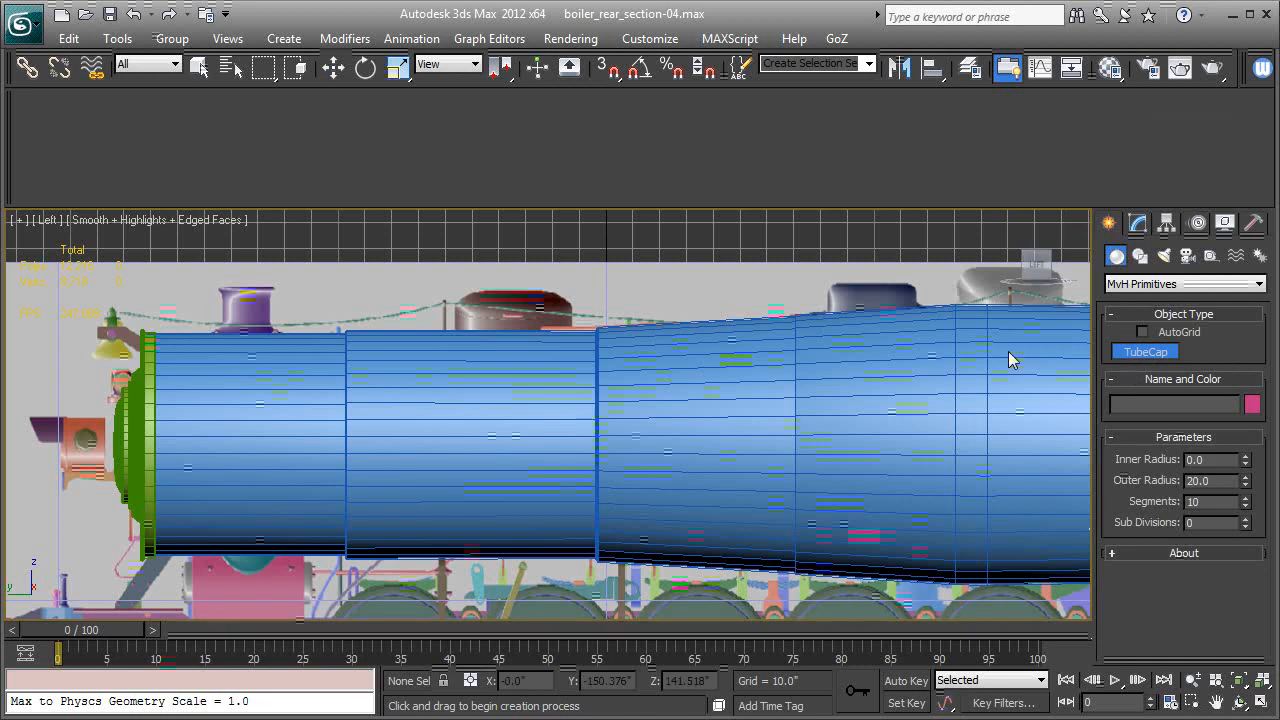
middle_click_drag(792, 359, 932, 399)
scroll(436, 404, "up", 1)
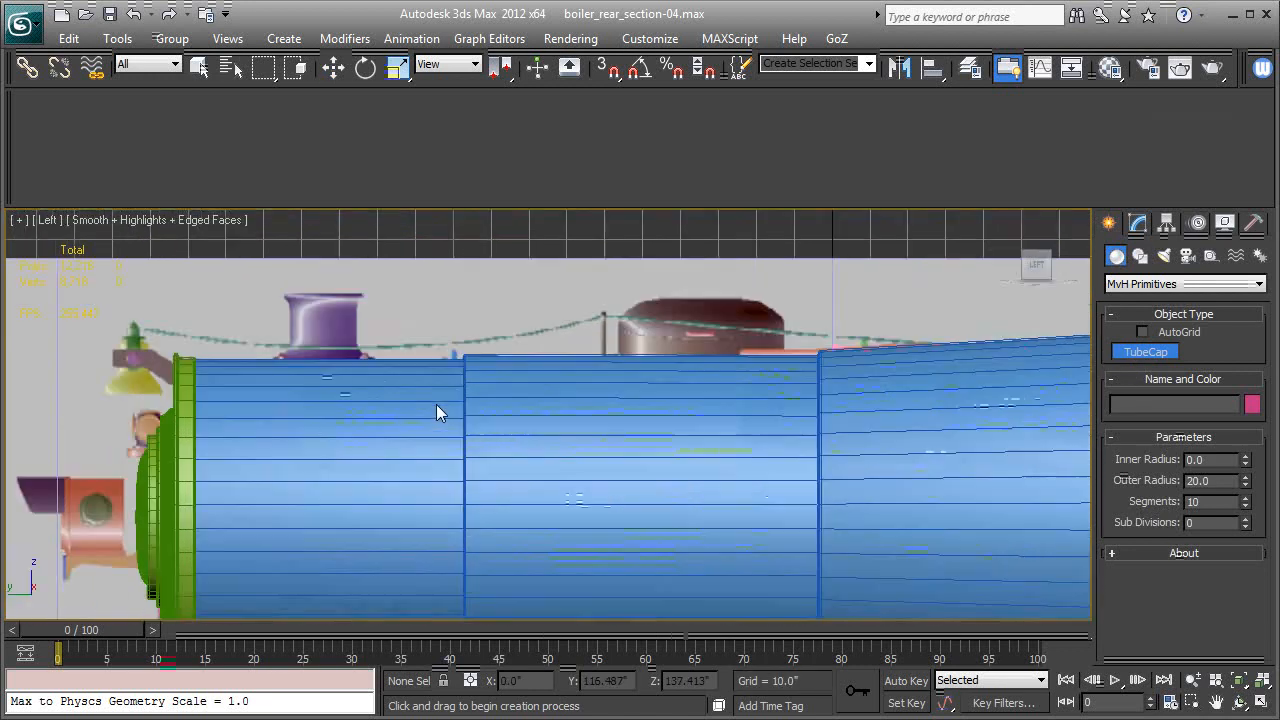
scroll(365, 361, "up", 1)
middle_click_drag(365, 361, 720, 435)
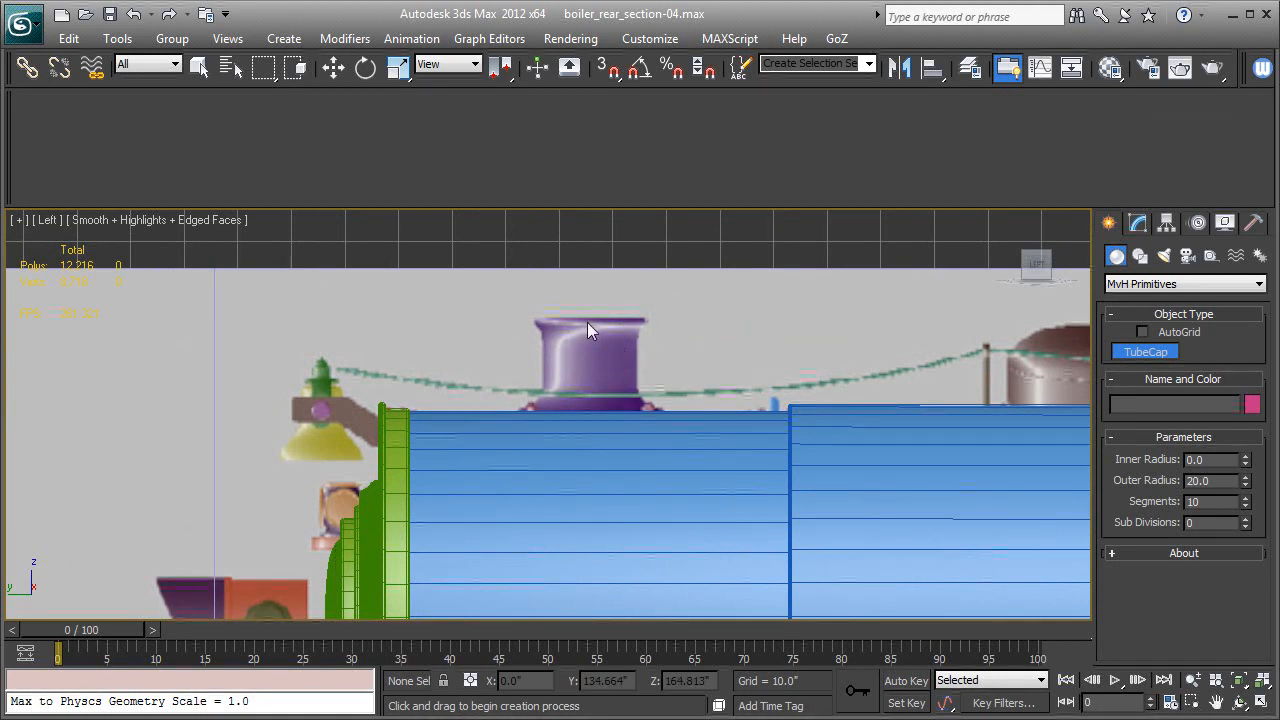
left_click_drag(588, 320, 646, 353)
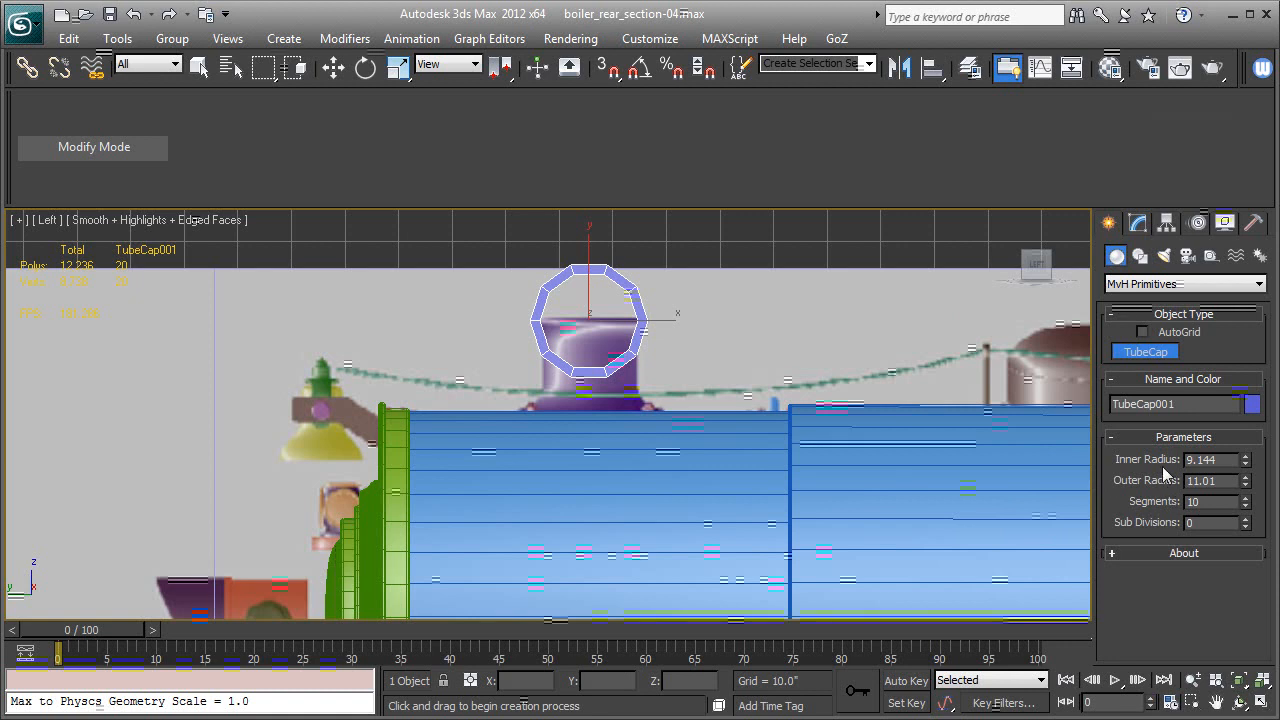
Set the tube cap's segments to 12.
double_click(1214, 459)
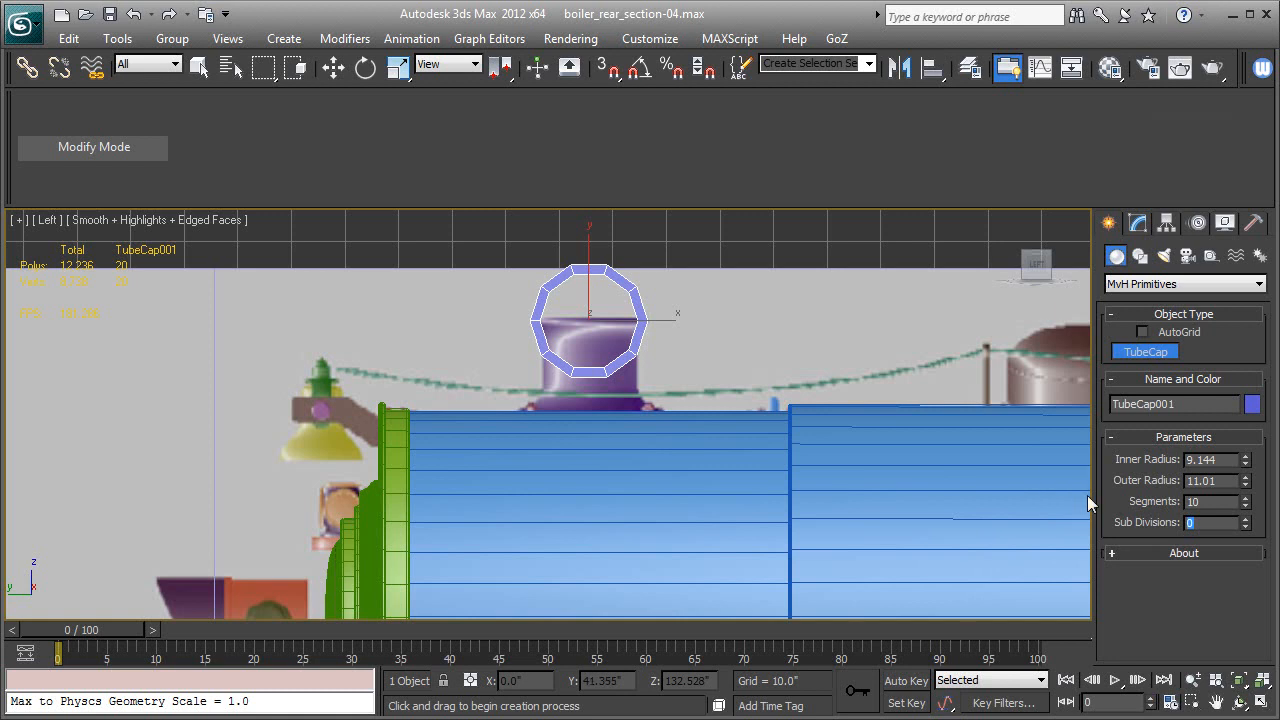
left_click(1246, 497)
left_click(1246, 497)
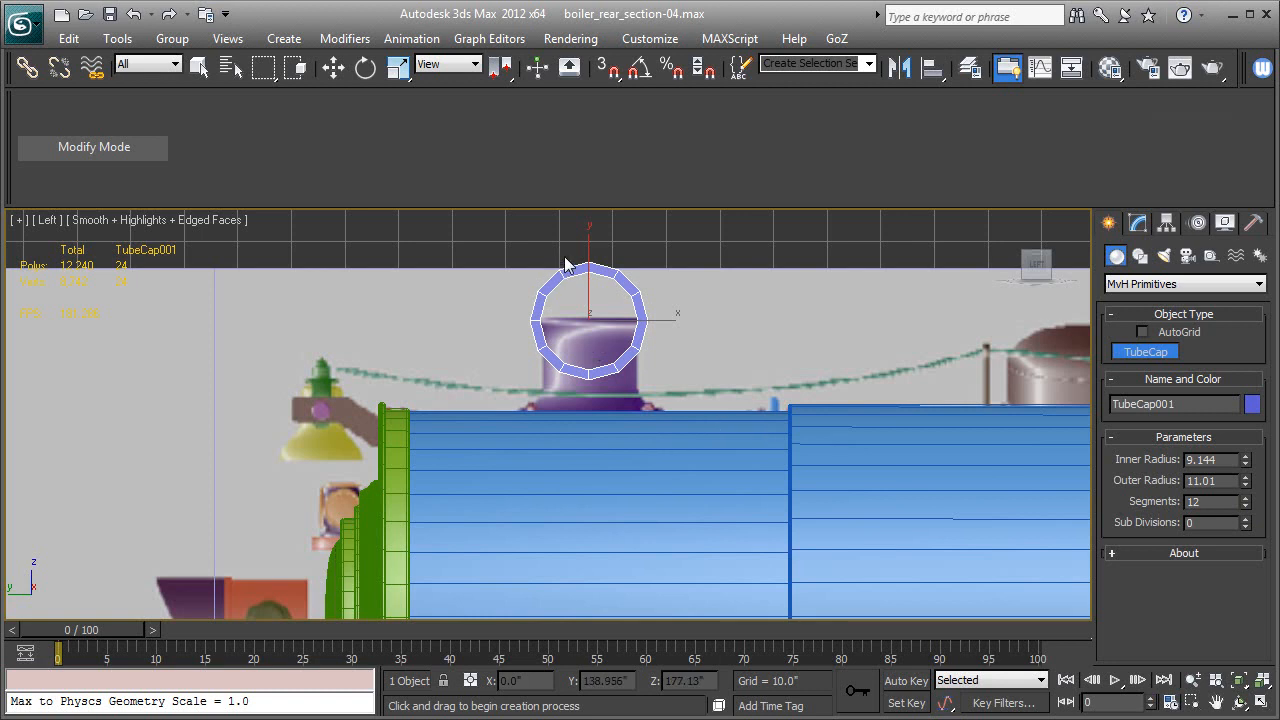
Rotate the tube cap 90 degrees about the X axis with angle snap on, laying it flat over the smokestack's rim.
middle_click_drag(718, 359, 680, 408)
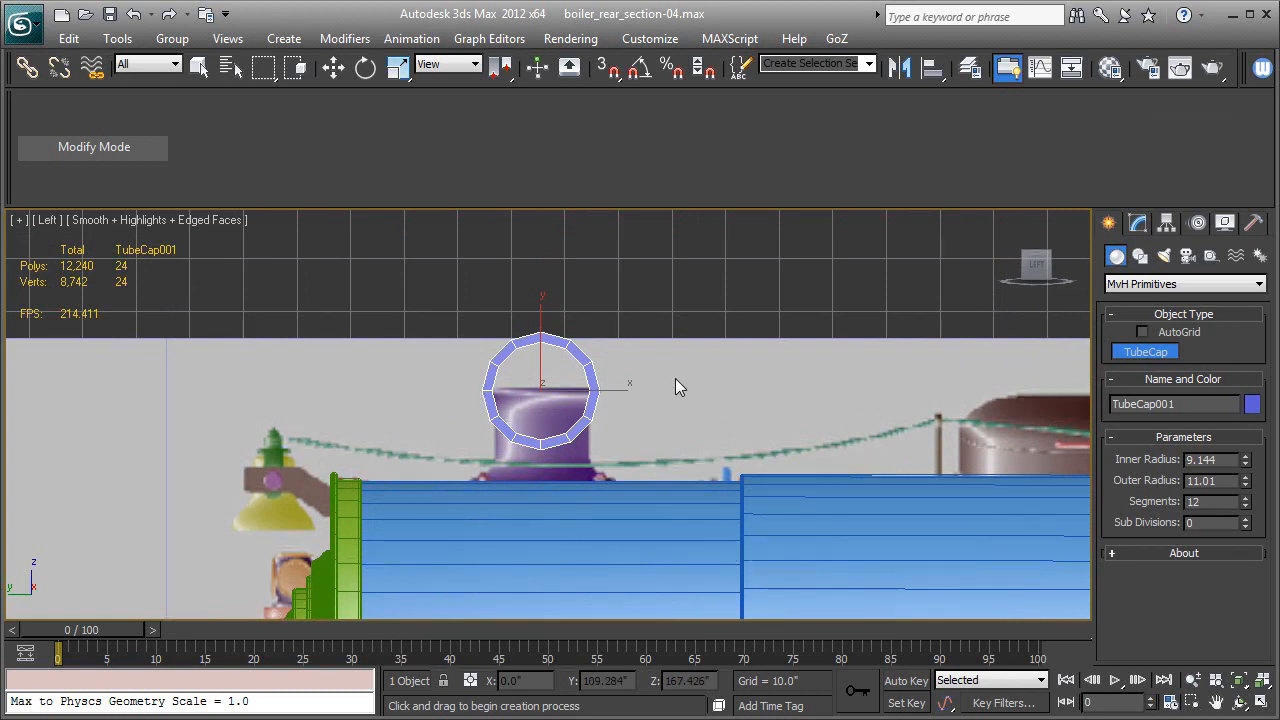
left_click(365, 69)
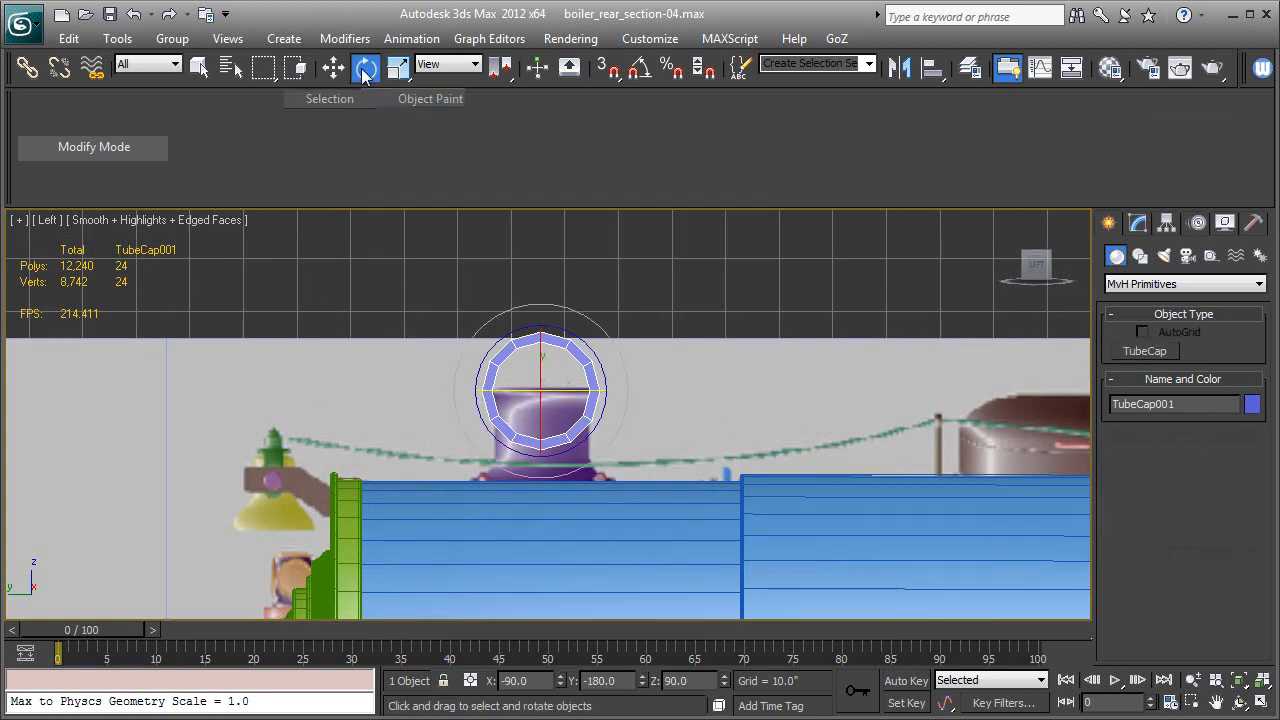
left_click(641, 70)
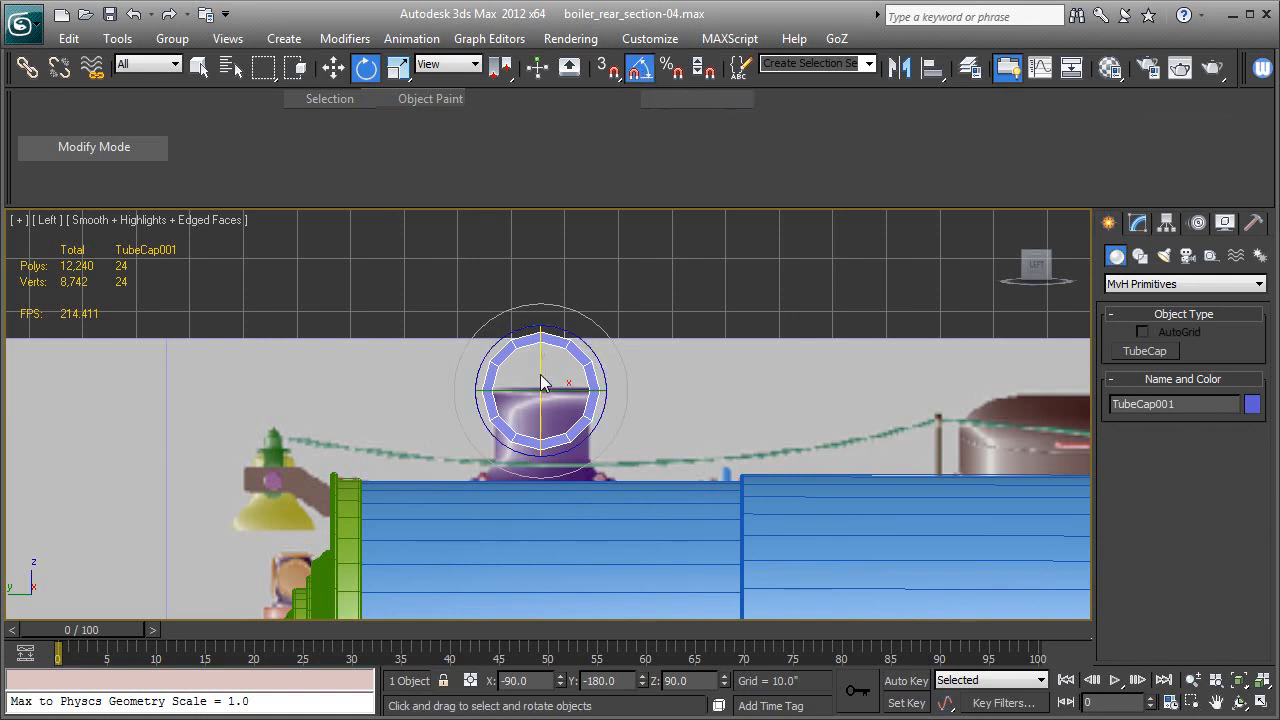
left_click_drag(540, 374, 543, 285)
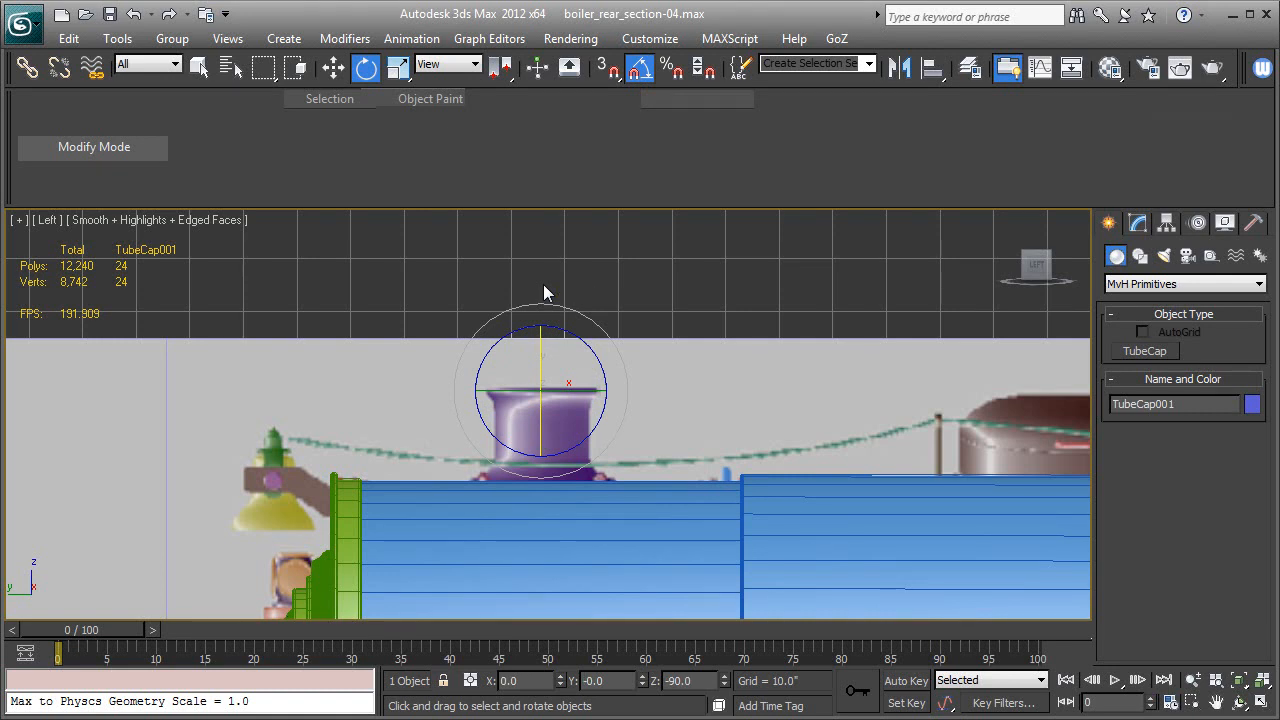
Switch to the Perspective view and examine the flat tube cap's placement above the boiler.
key("p")
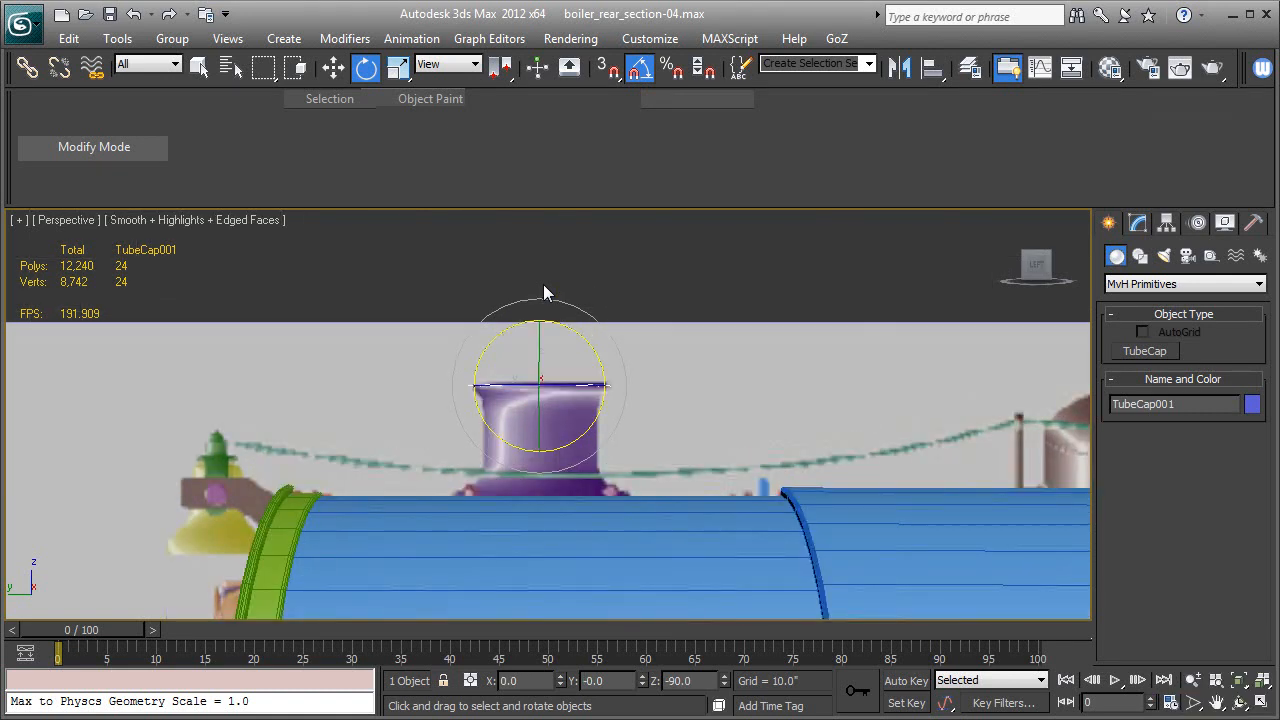
key("z")
middle_click_drag(566, 366, 640, 490, "alt")
key("F3")
key("F3")
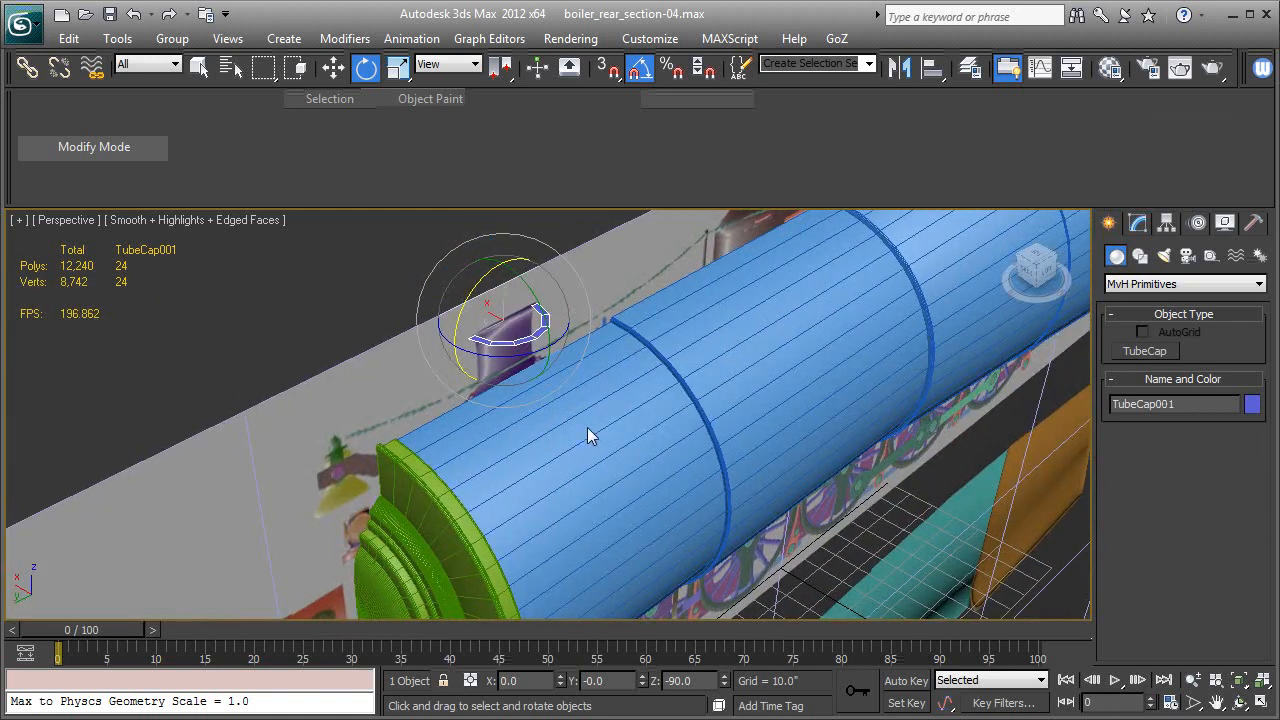
mouse_move(601, 444)
middle_mouse_down("alt")
mouse_move(579, 414)
mouse_move(591, 431)
middle_mouse_up("alt")
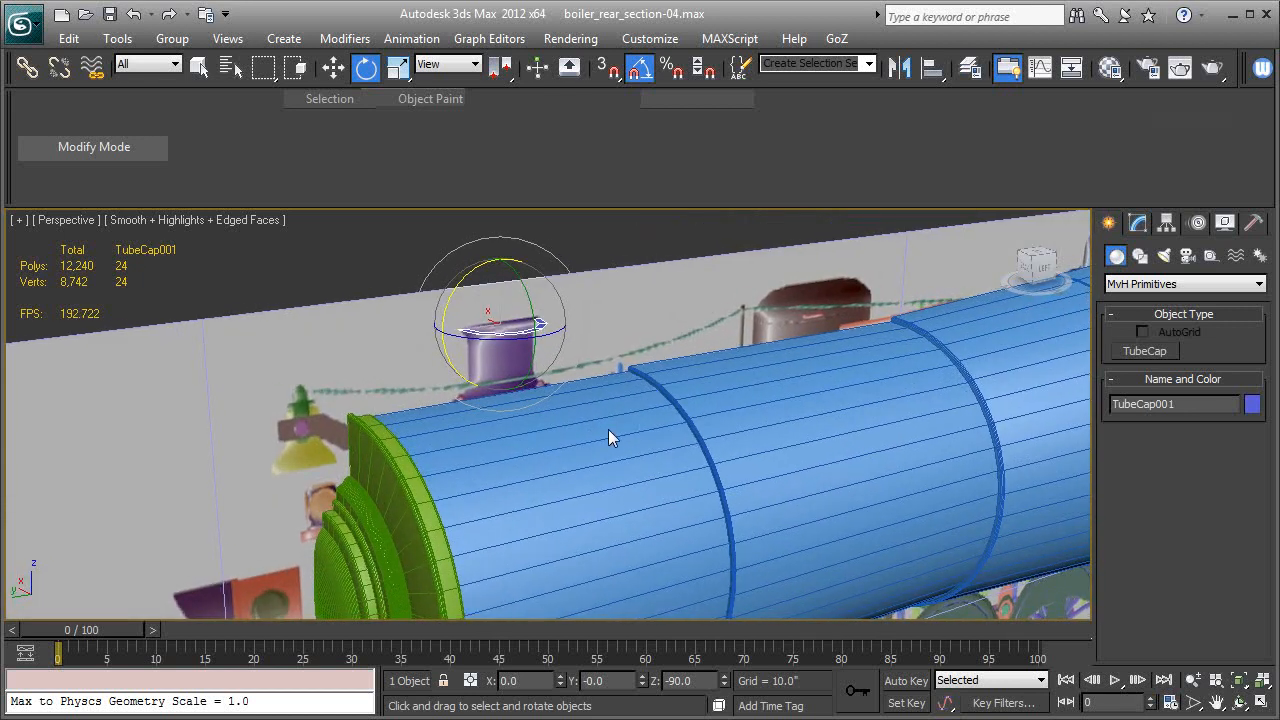
middle_click_drag(691, 427, 677, 424)
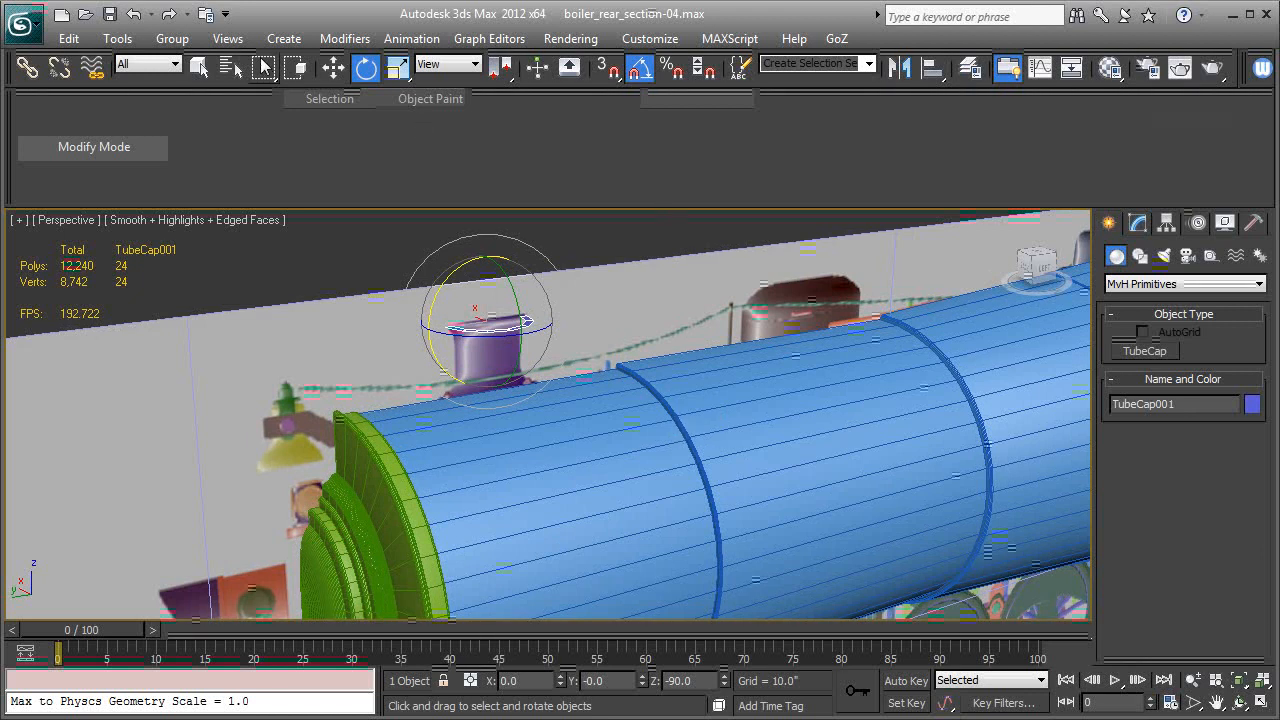
Isolate the tube cap together with the blue boiler body, leaving neither selected.
left_click(330, 70)
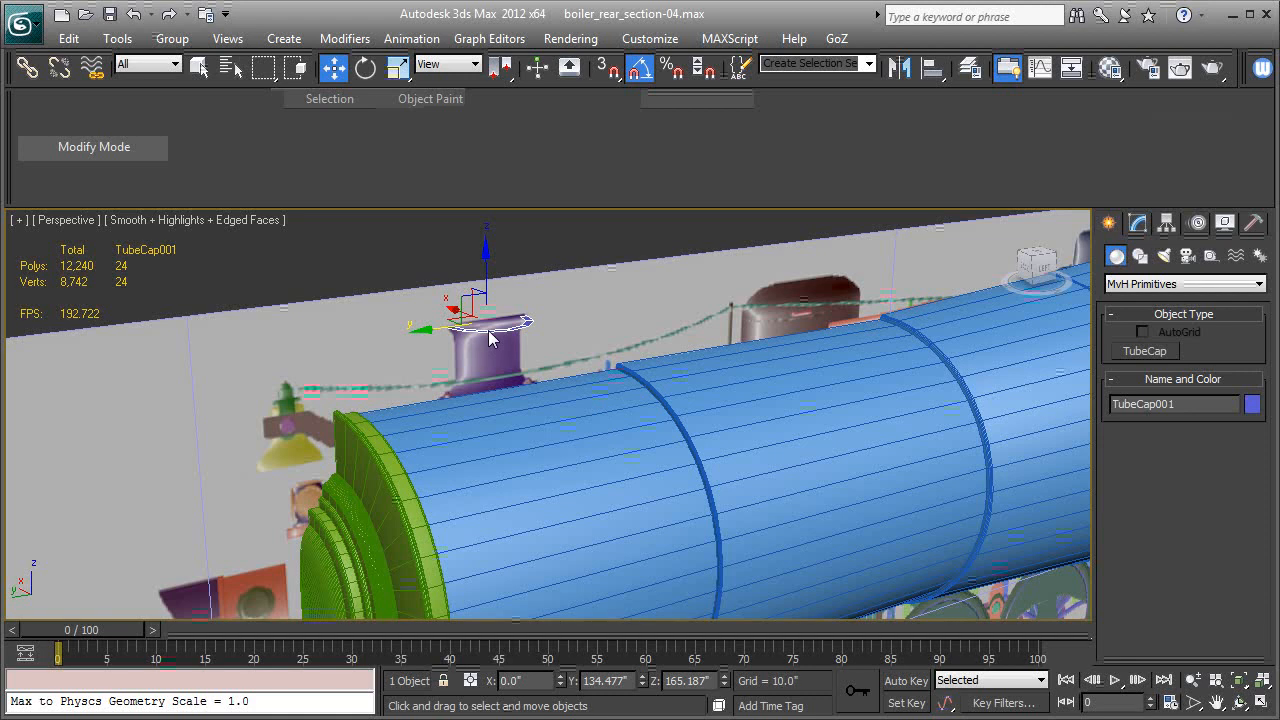
left_click(558, 455)
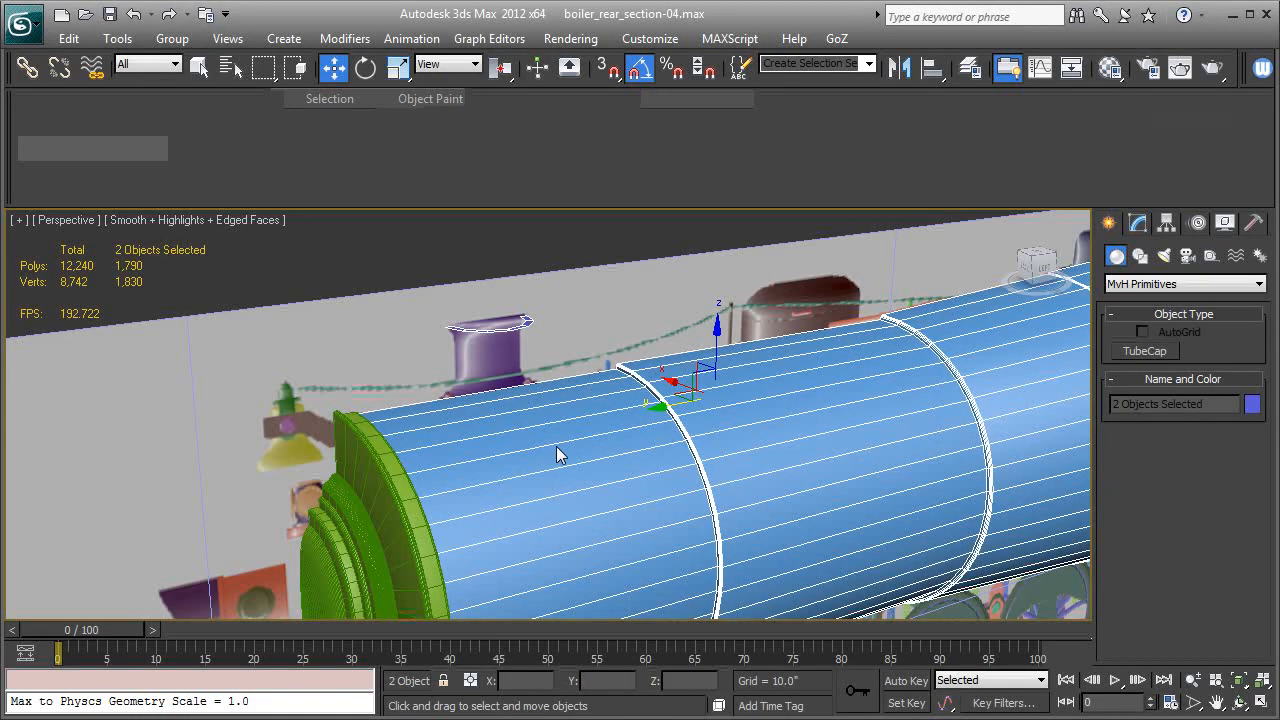
key("alt+q")
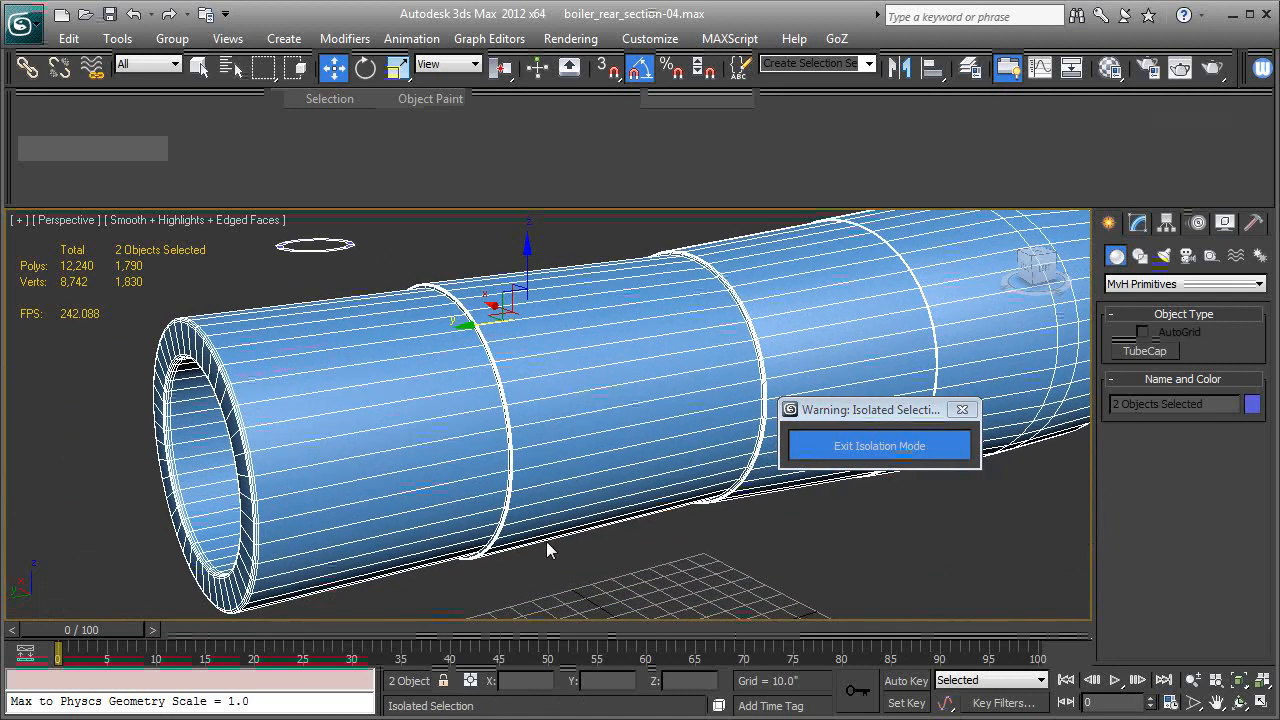
left_click(894, 566)
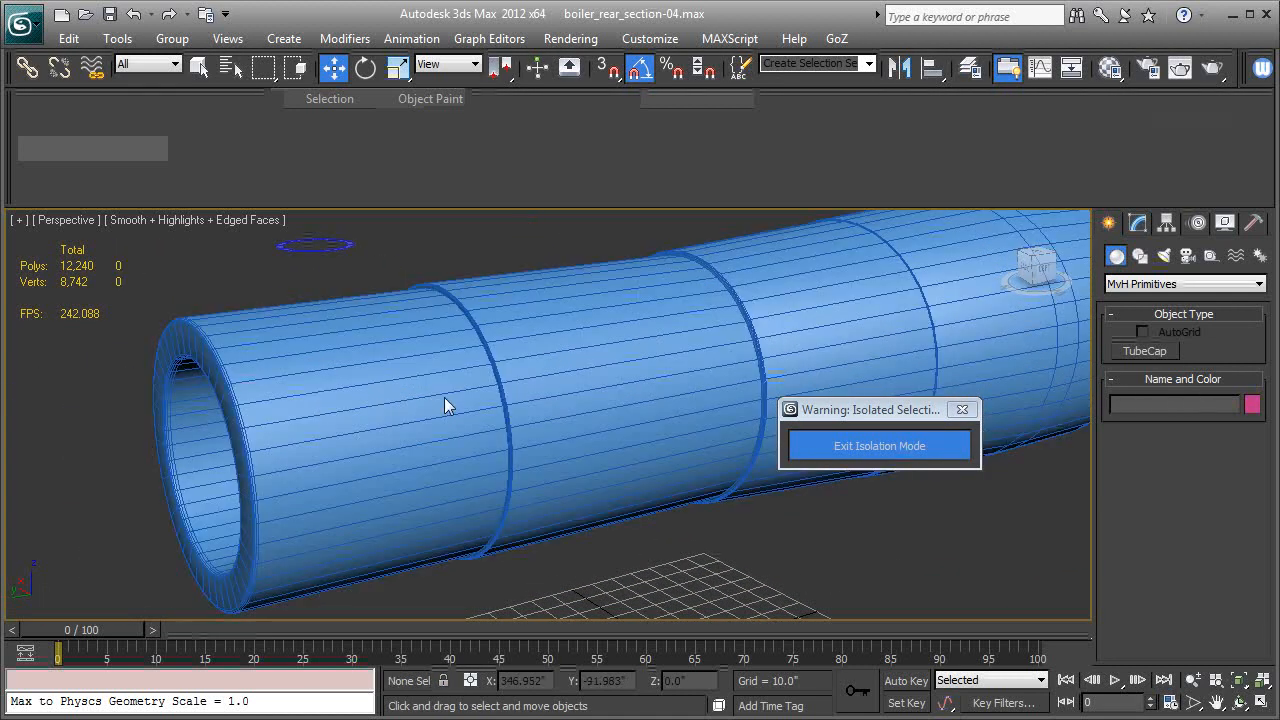
Convert the tube cap to an Editable Poly.
left_click(340, 250)
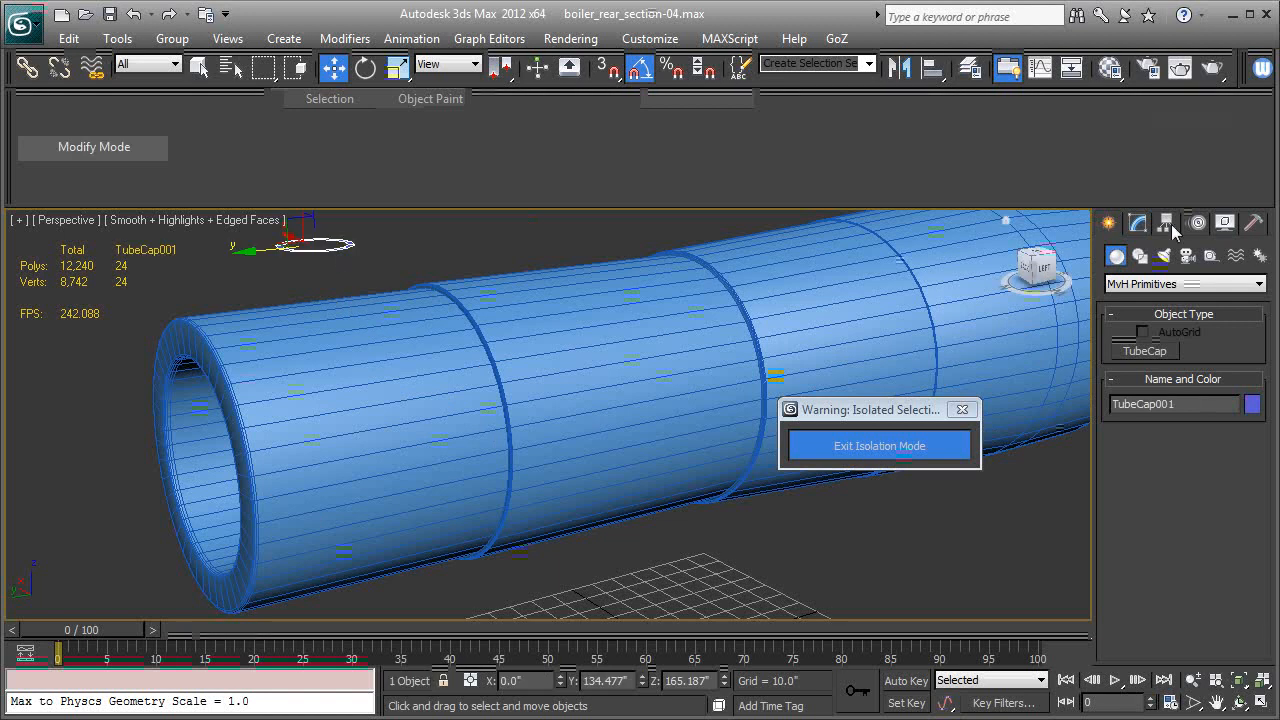
left_click(1137, 226)
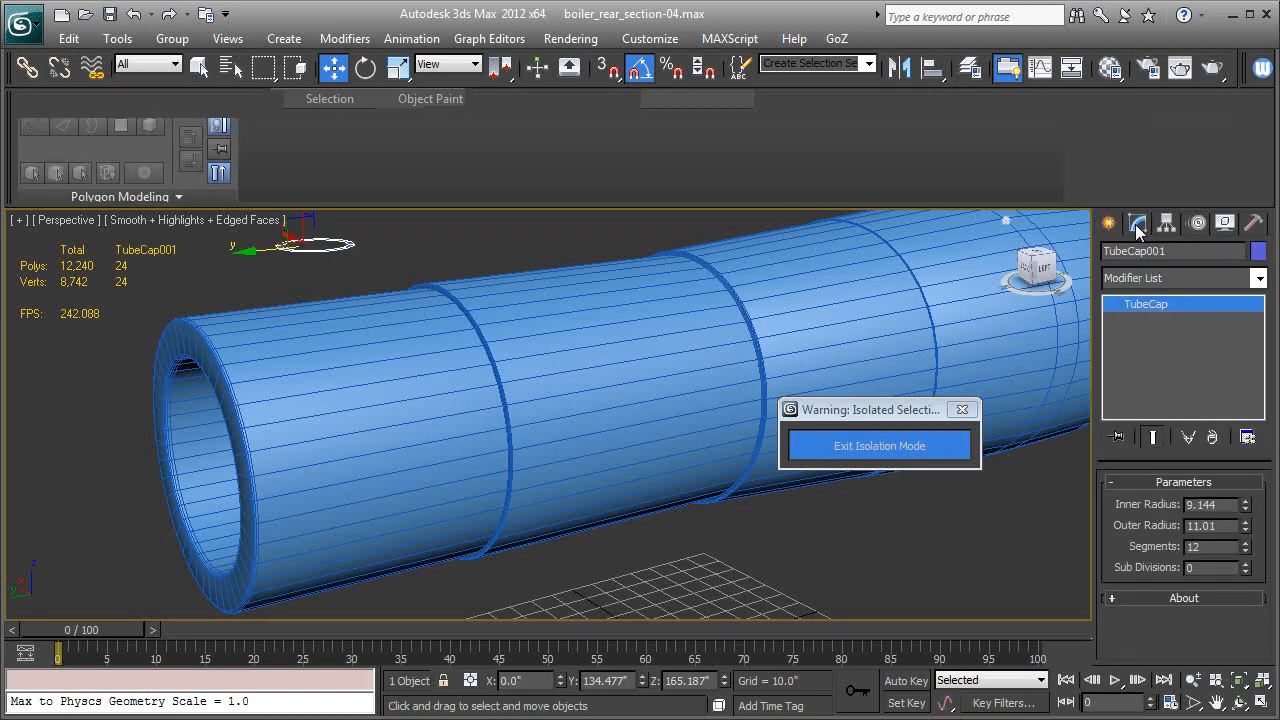
right_click(1145, 304)
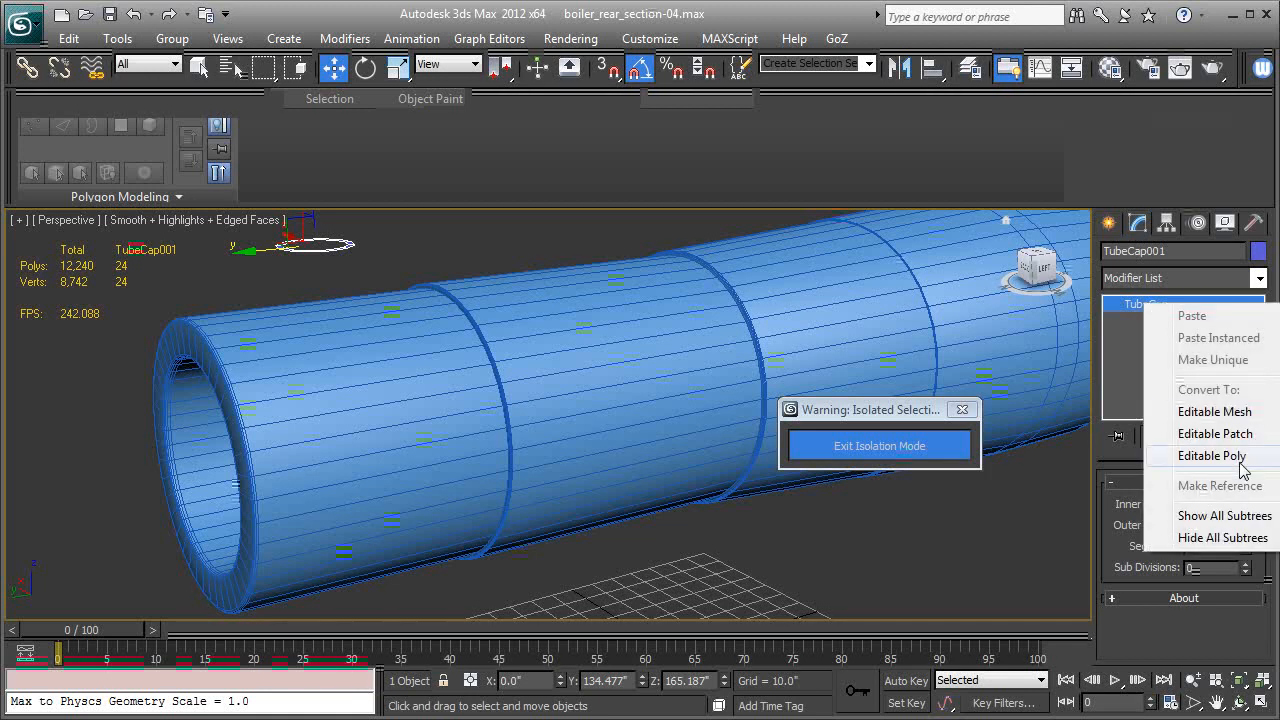
left_click(1205, 460)
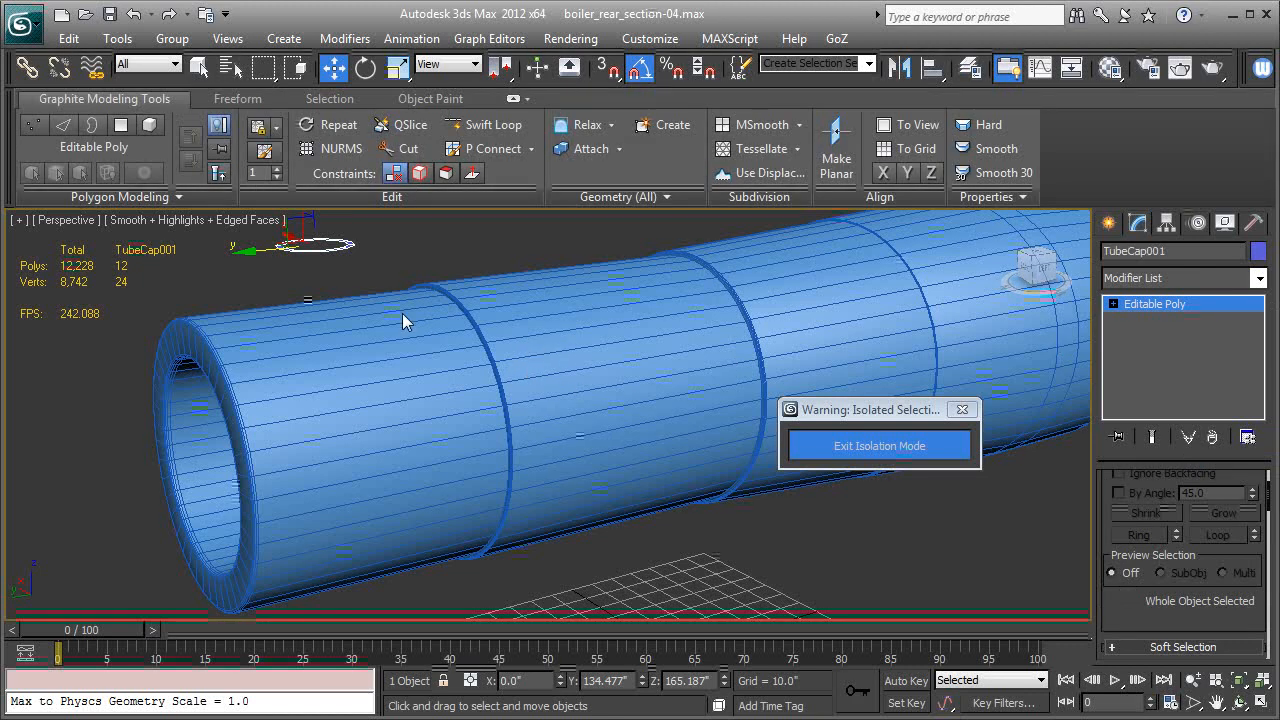
Start a Conform compound object with the tube cap as the wrapper.
middle_click_drag(353, 347, 344, 366)
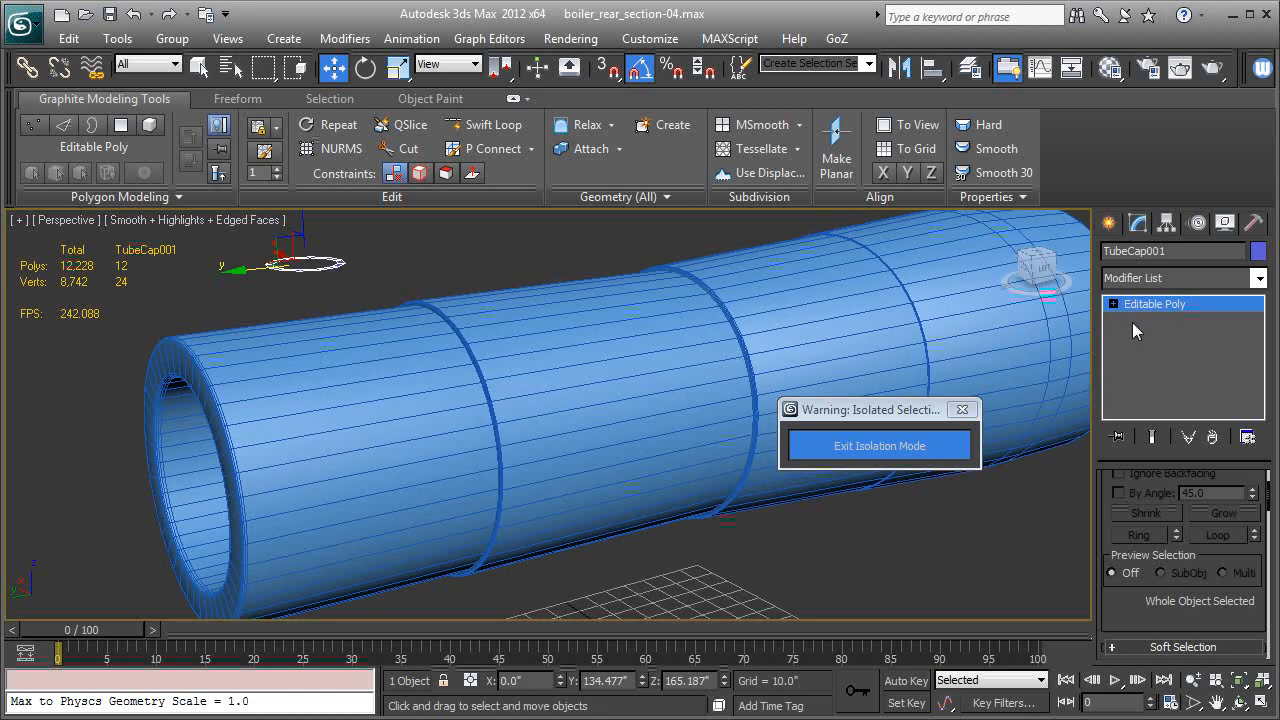
left_click(1110, 225)
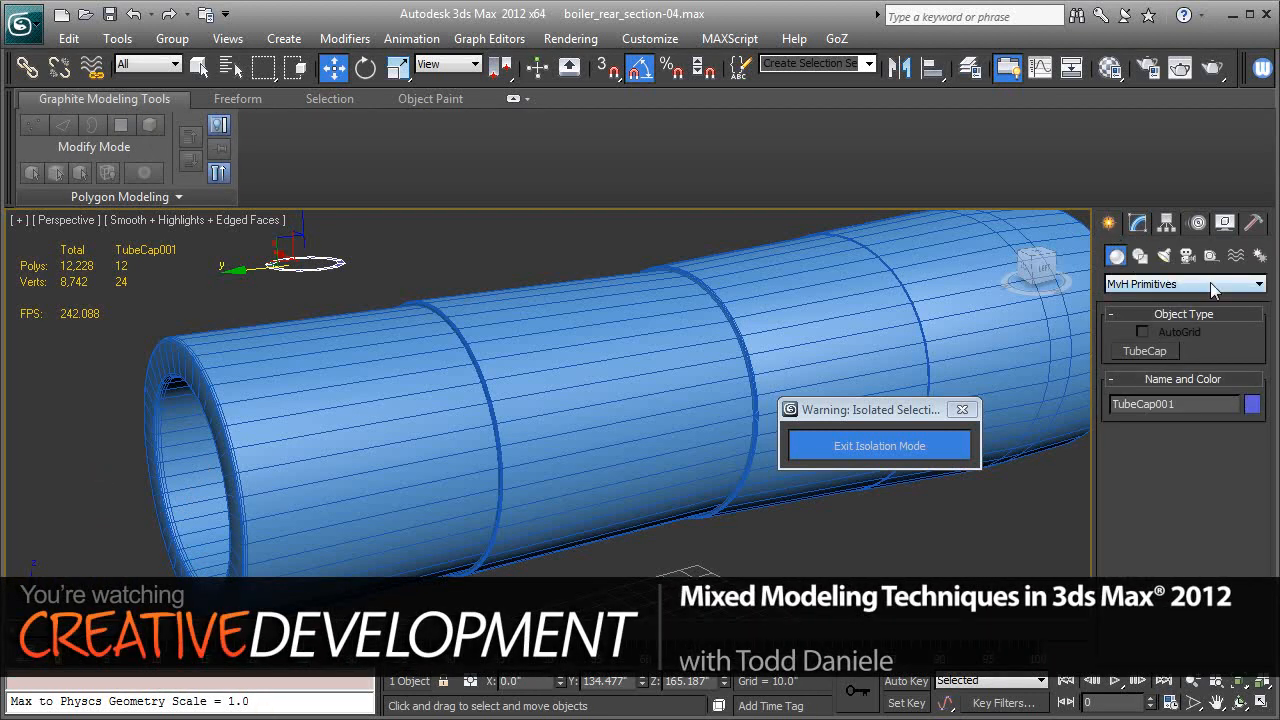
left_click(1256, 286)
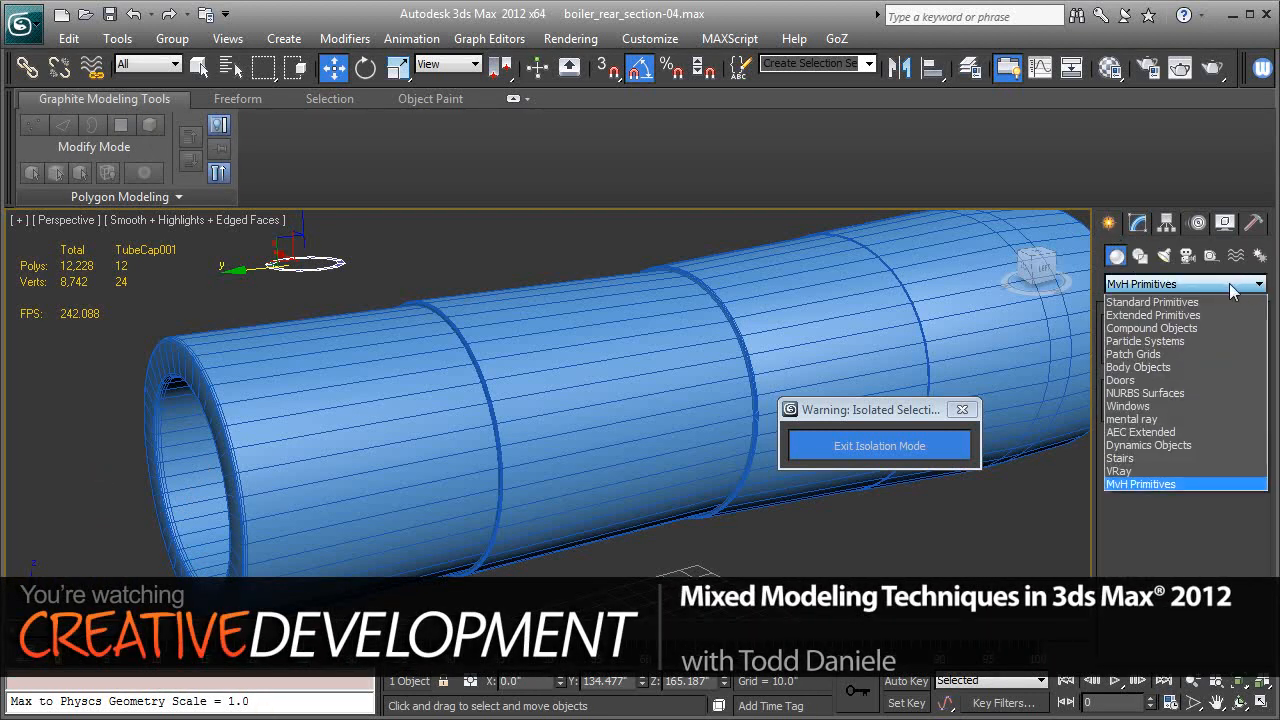
left_click(1190, 328)
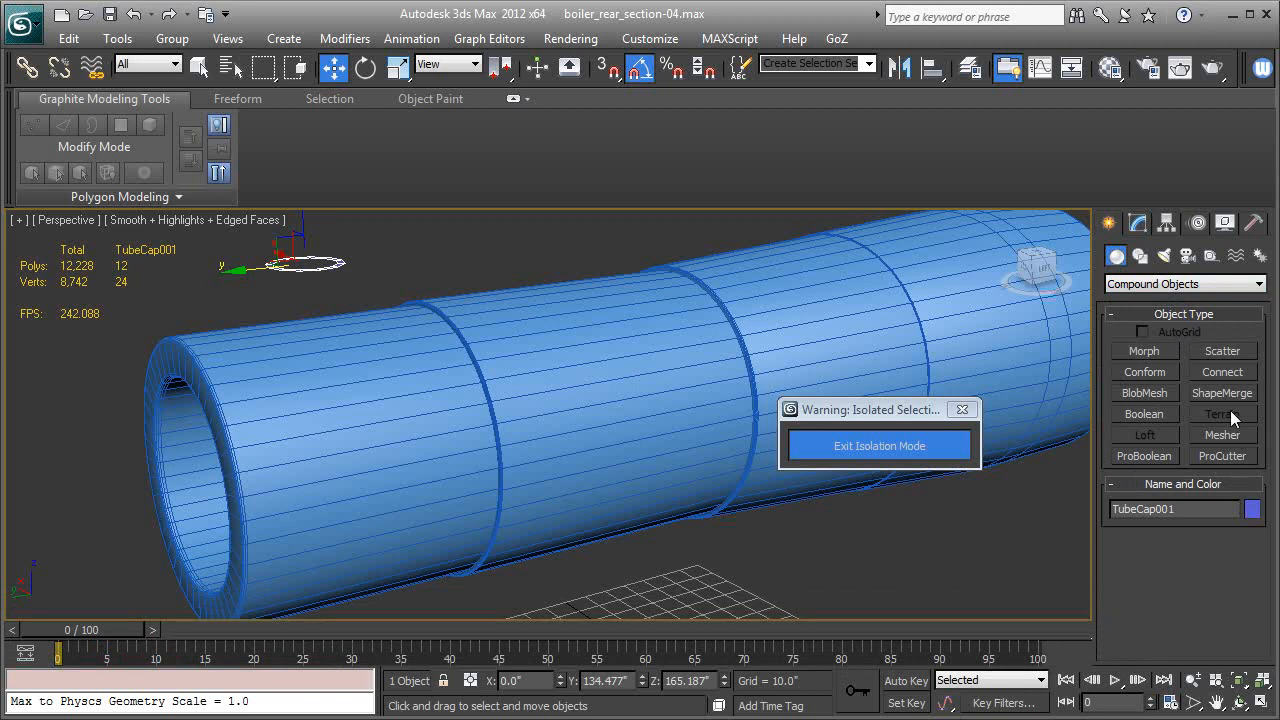
left_click(1137, 373)
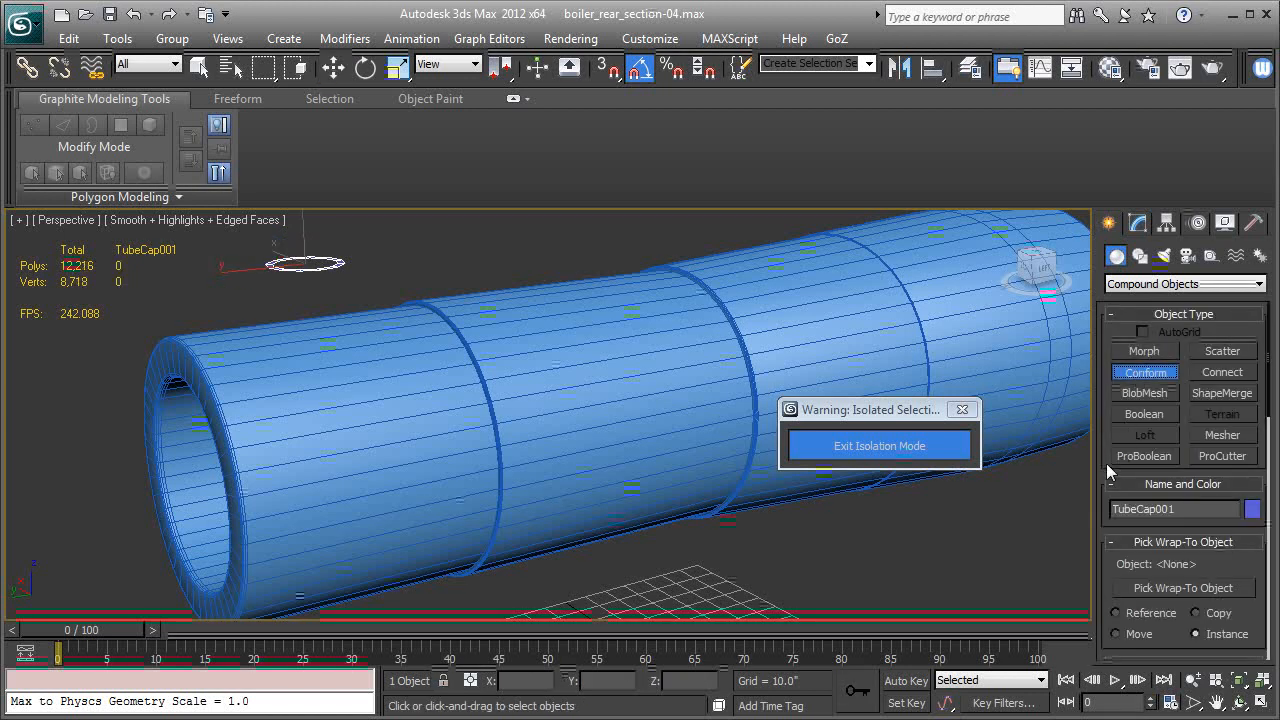
Enable Hide Wrap-To Object and set the Conform's vertex projection direction to Along Vertex Normals.
scroll(1106, 463, "down", 5)
scroll(1184, 480, "down", 3)
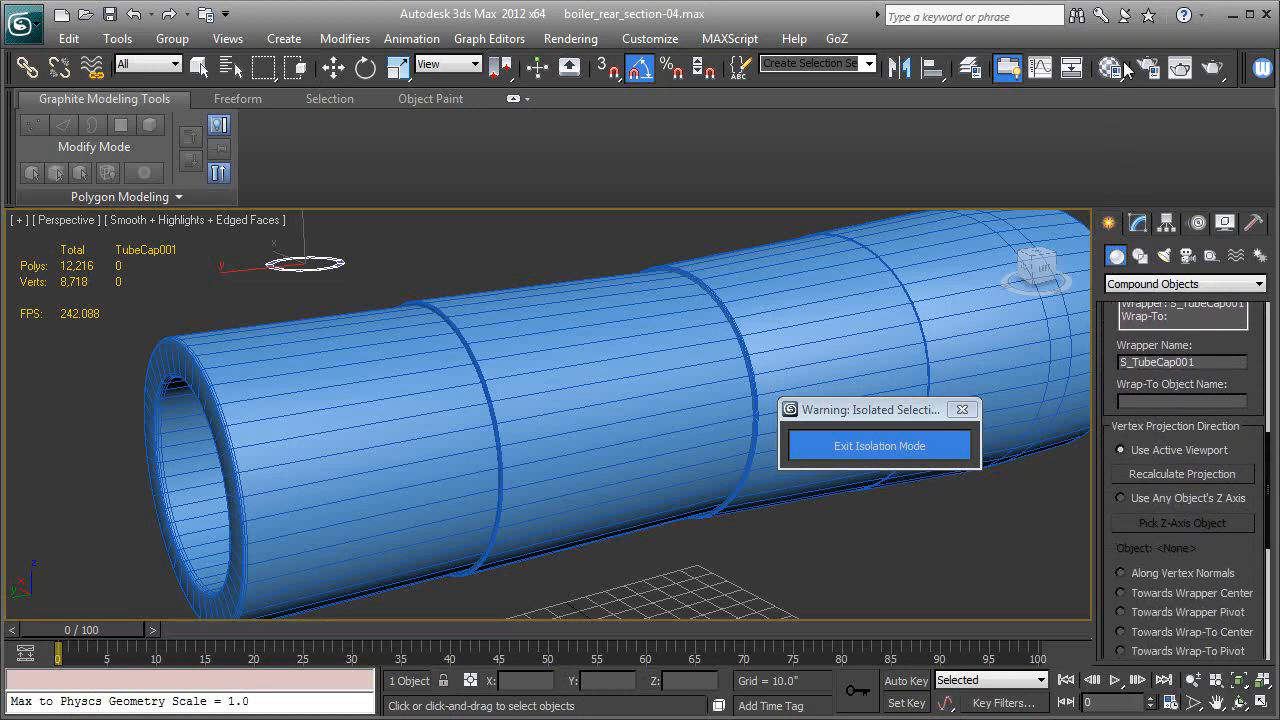
scroll(1123, 521, "up", 8)
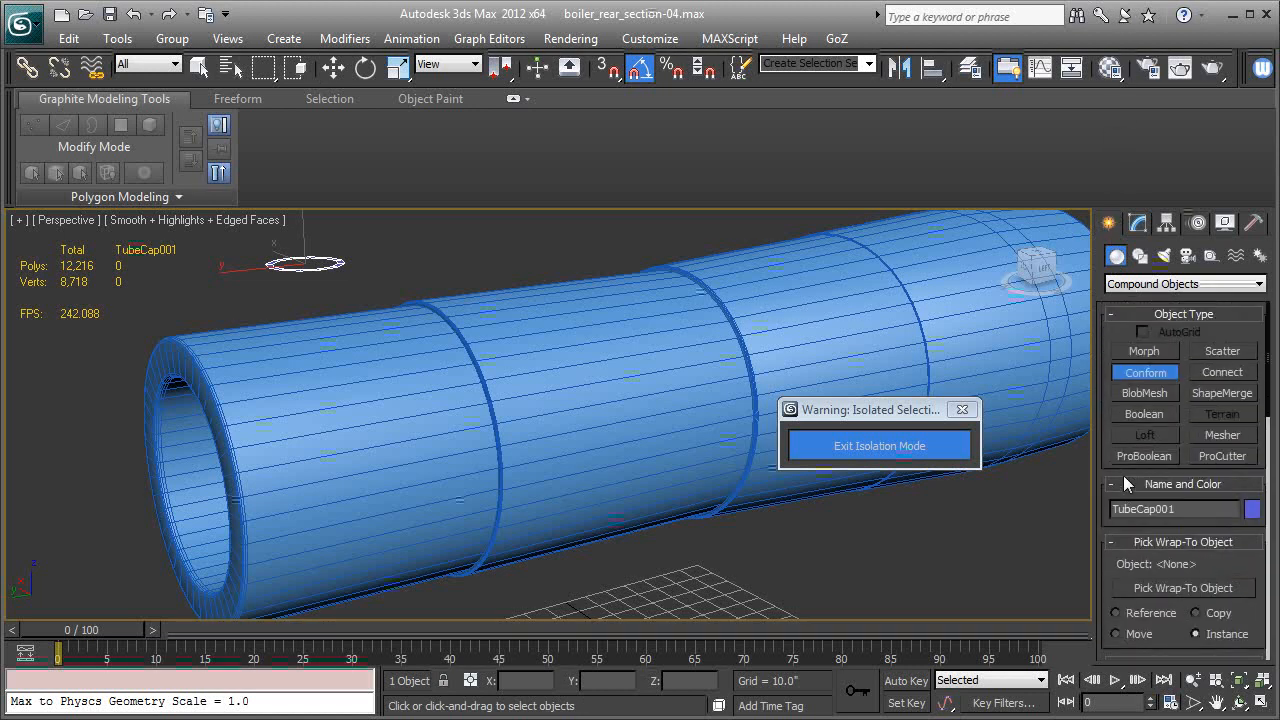
left_click_drag(1123, 521, 1106, 356)
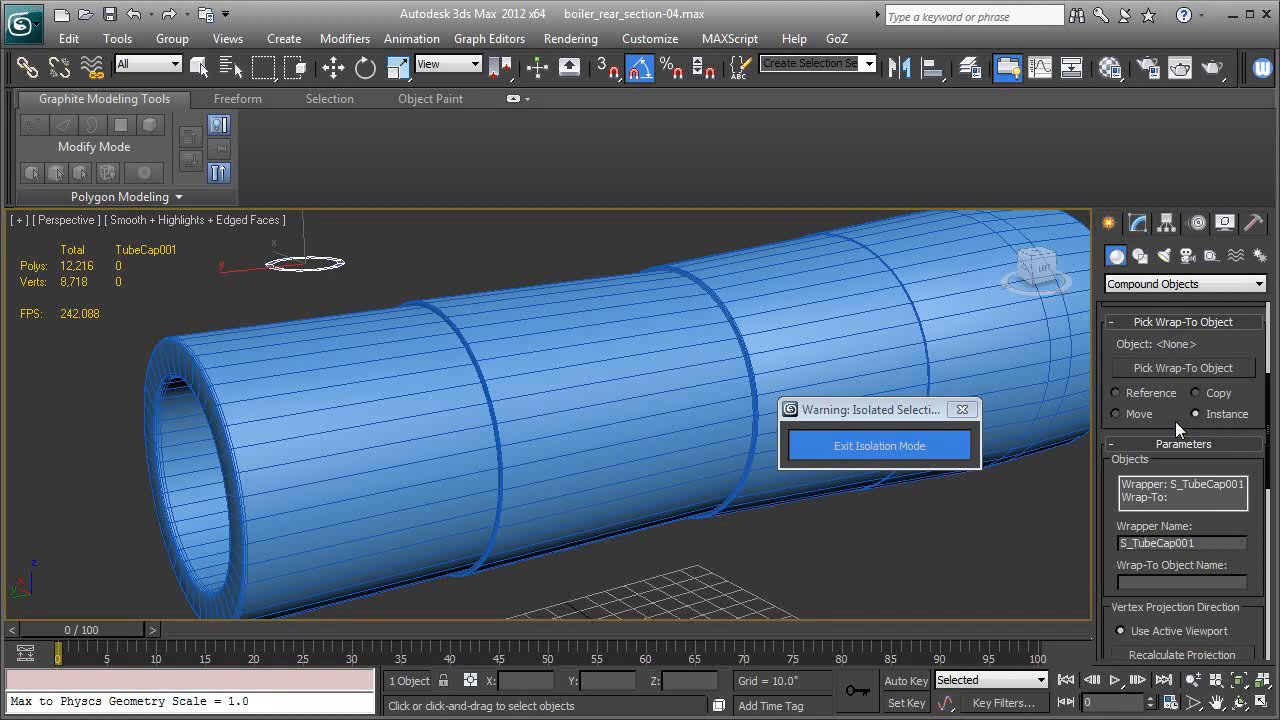
scroll(1175, 421, "down", 6)
scroll(1134, 451, "down", 4)
scroll(1128, 444, "down", 1)
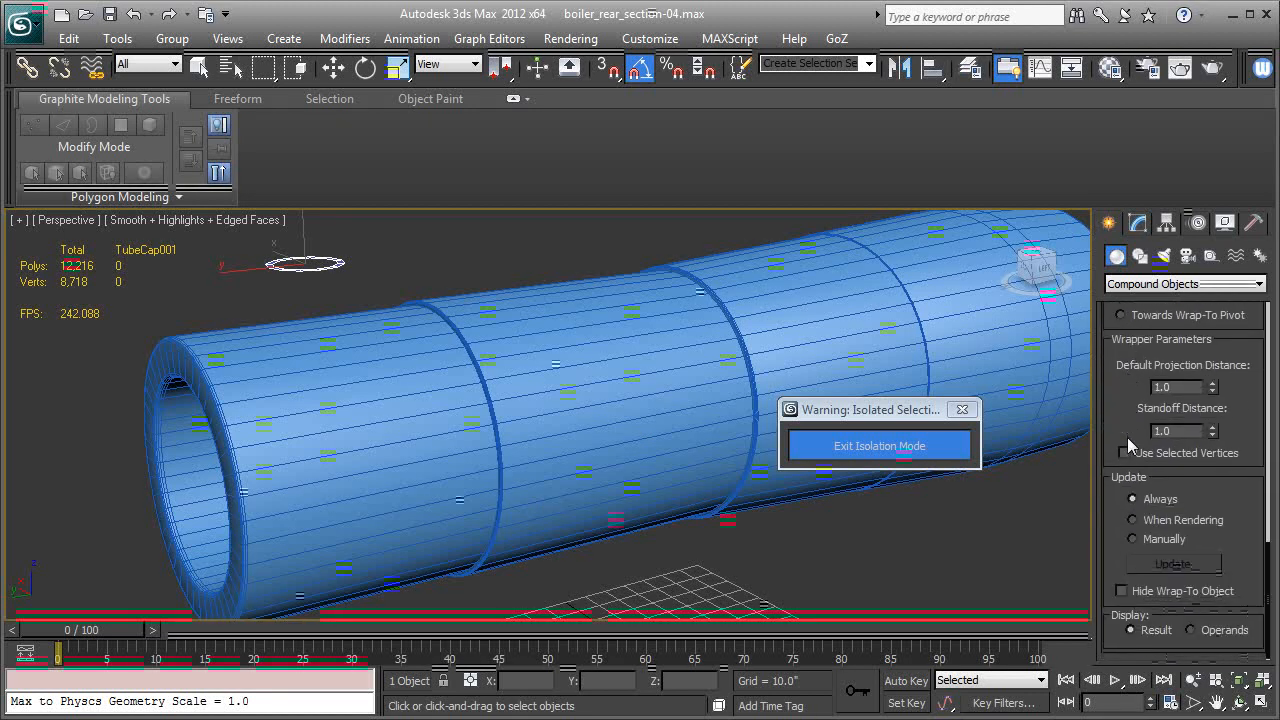
left_click(1121, 591)
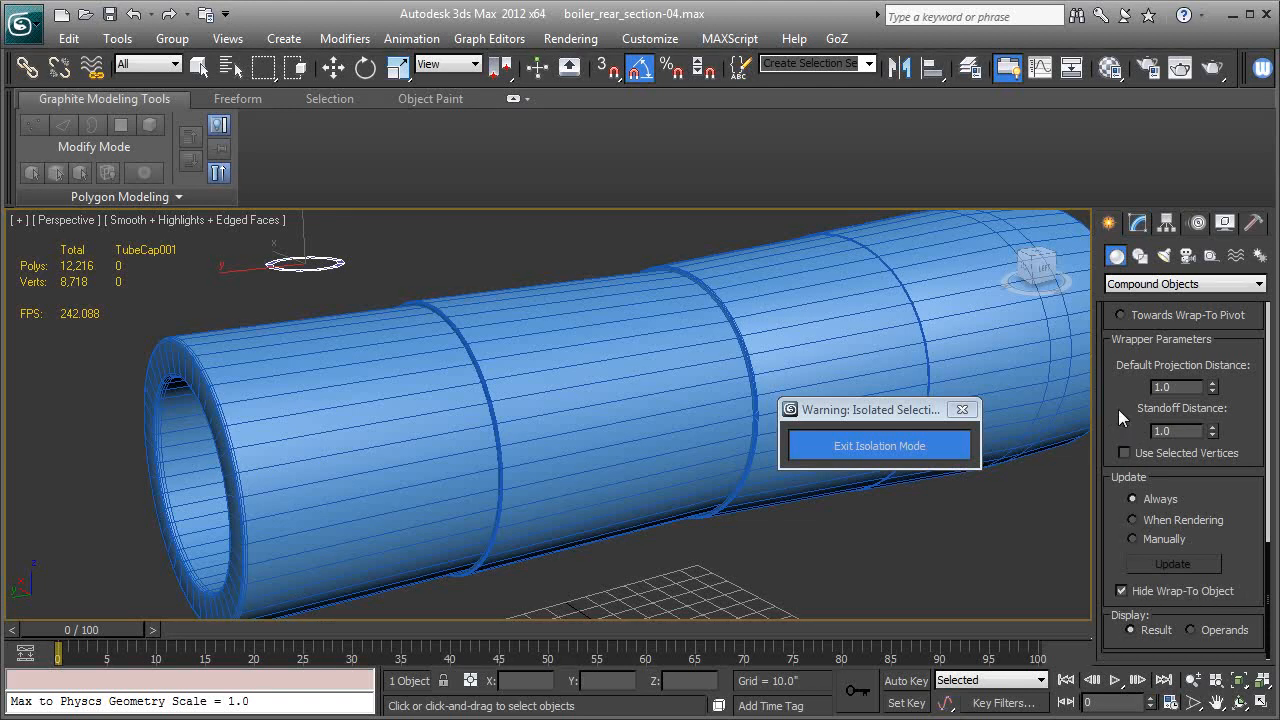
scroll(1116, 421, "up", 1)
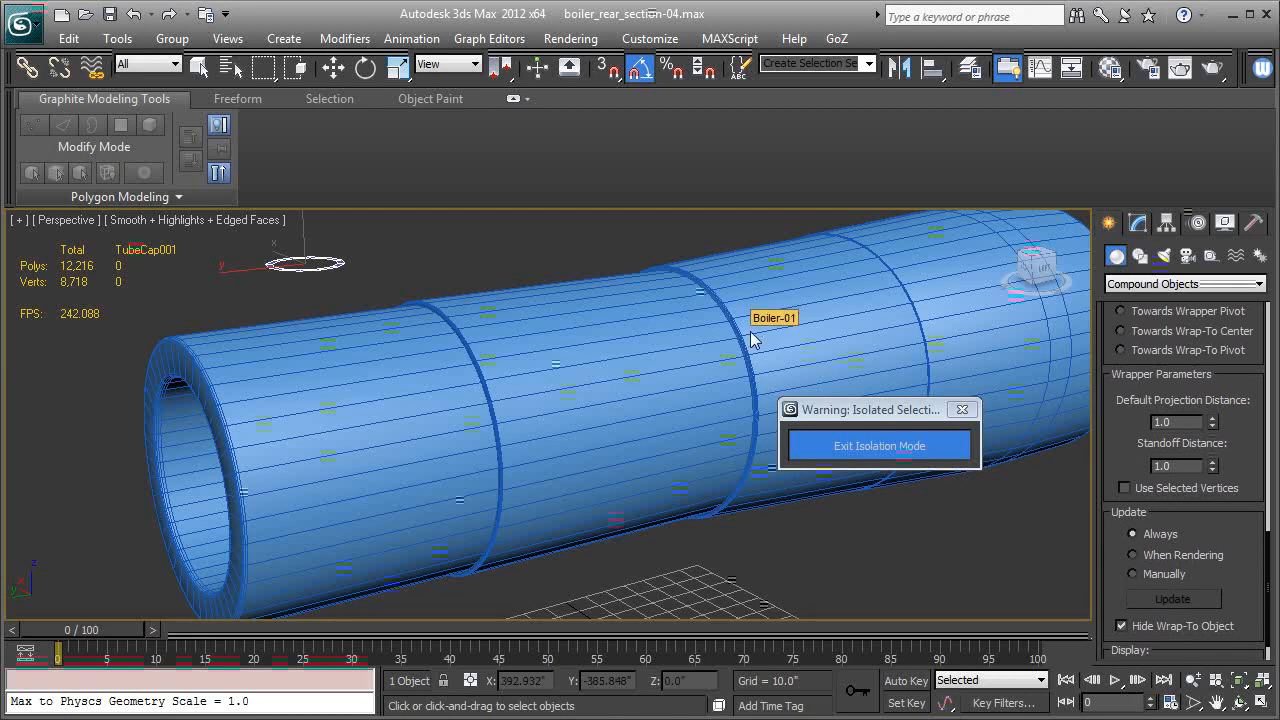
left_click_drag(1115, 435, 1129, 551)
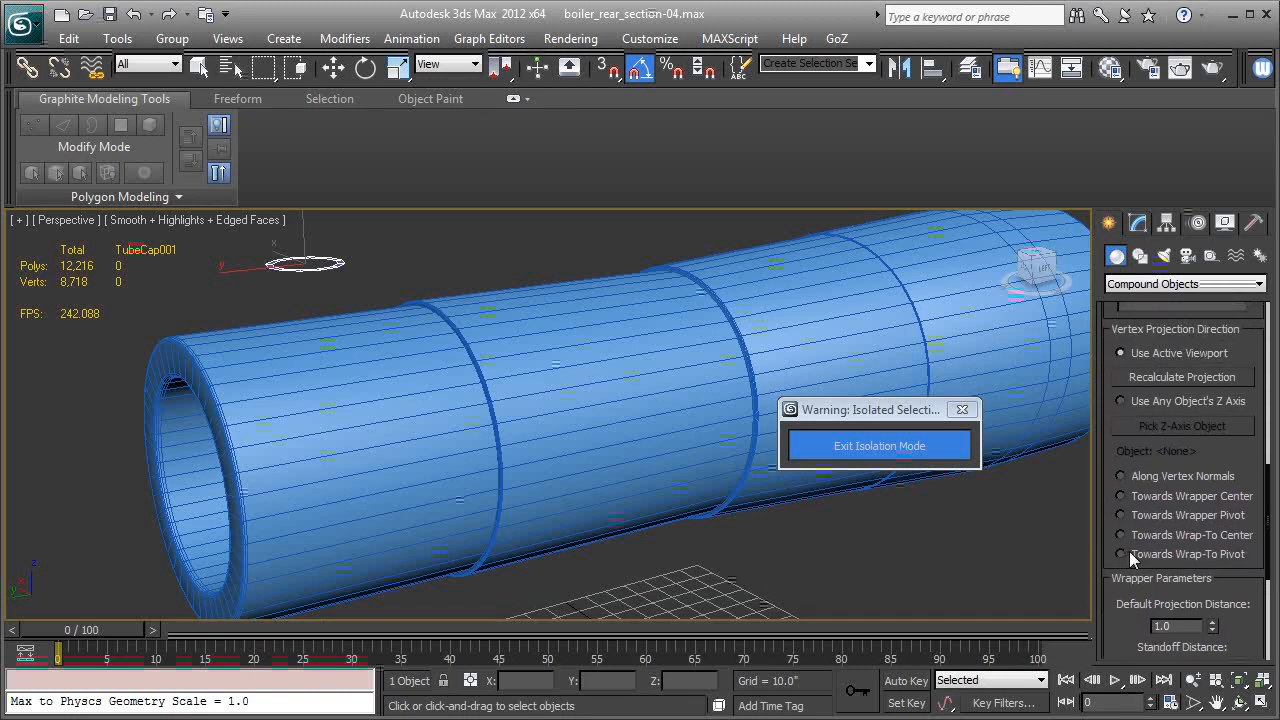
left_click(1121, 476)
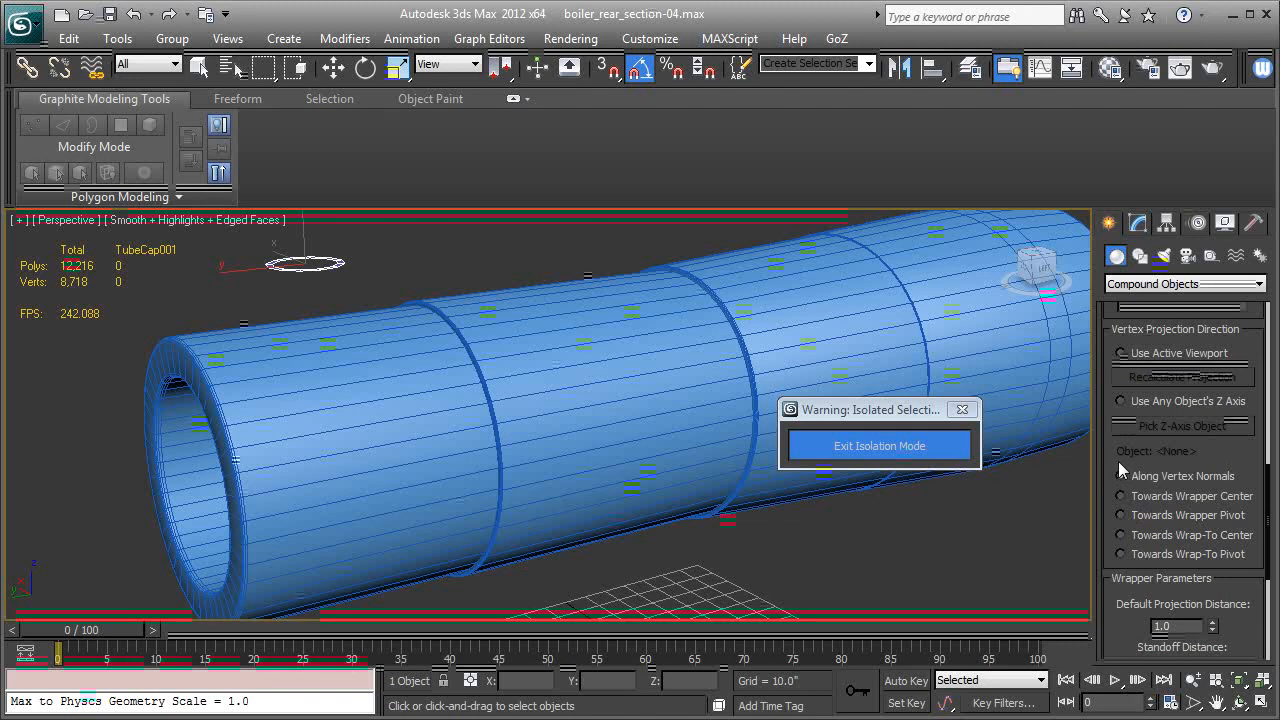
Pick the Boiler-01 body as the instanced wrap-to object to conform the tube cap to its surface.
left_click_drag(1112, 457, 1120, 602)
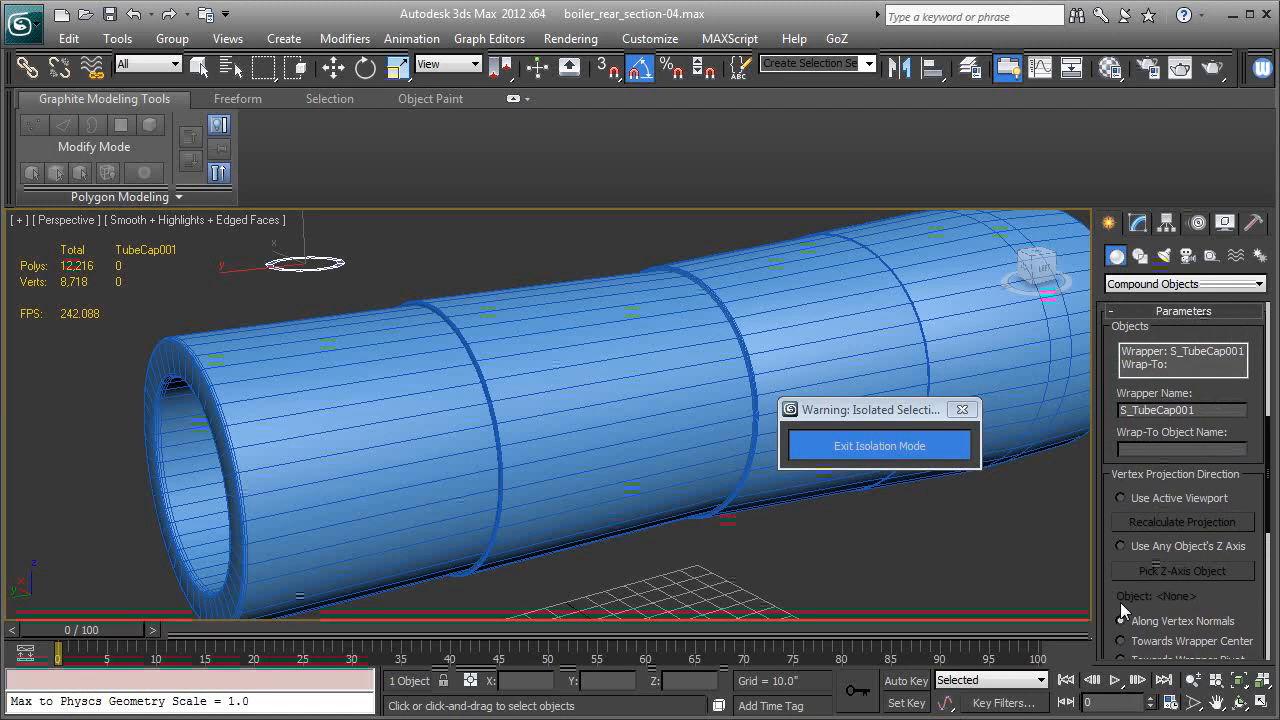
left_click_drag(1261, 400, 1256, 535)
scroll(1207, 509, "up", 4)
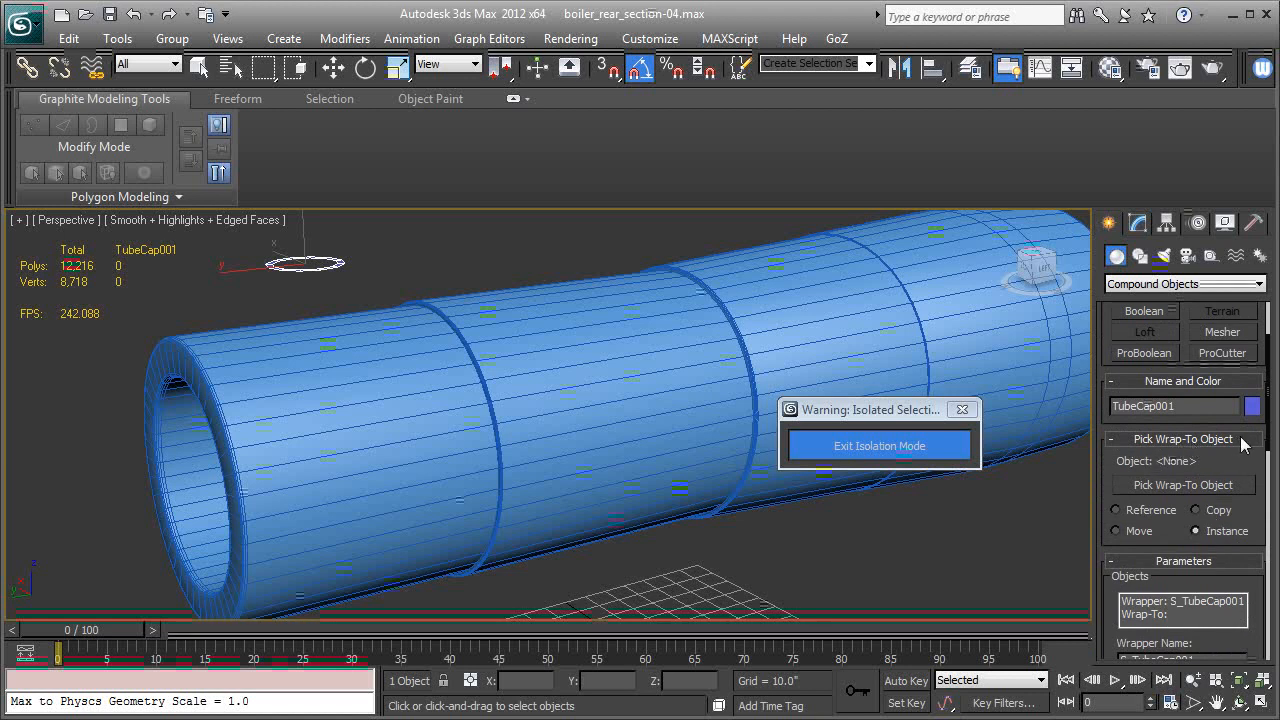
left_click(1183, 486)
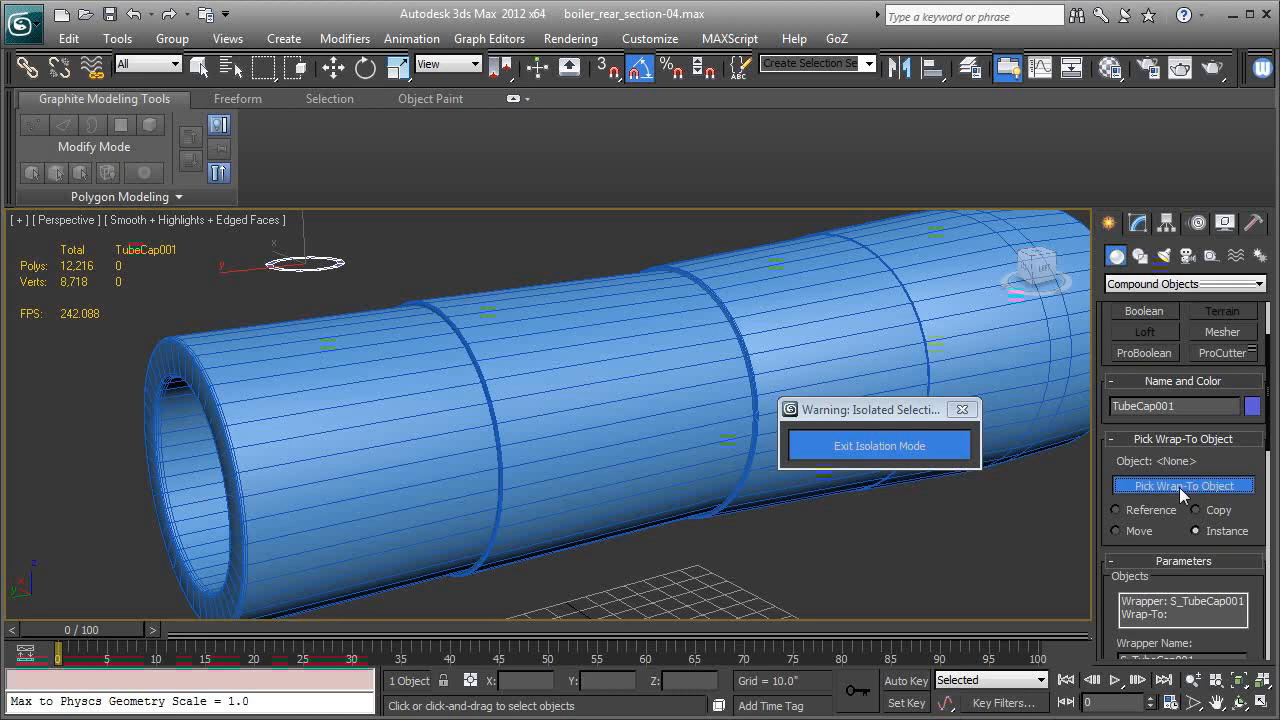
left_click(550, 416)
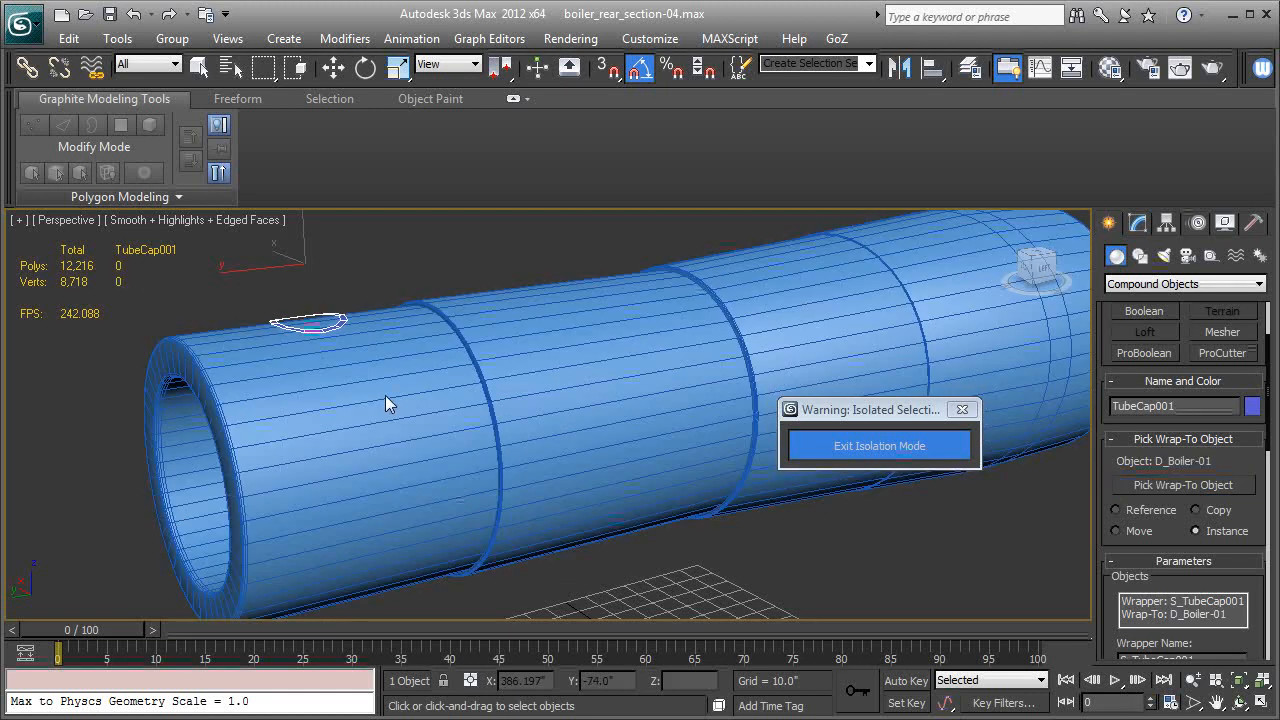
Examine the conformed ring on the boiler and exit isolation mode.
middle_click_drag(379, 400, 825, 529, "alt")
scroll(476, 397, "up", 5)
middle_click_drag(526, 438, 451, 443, "alt")
scroll(451, 443, "down", 4)
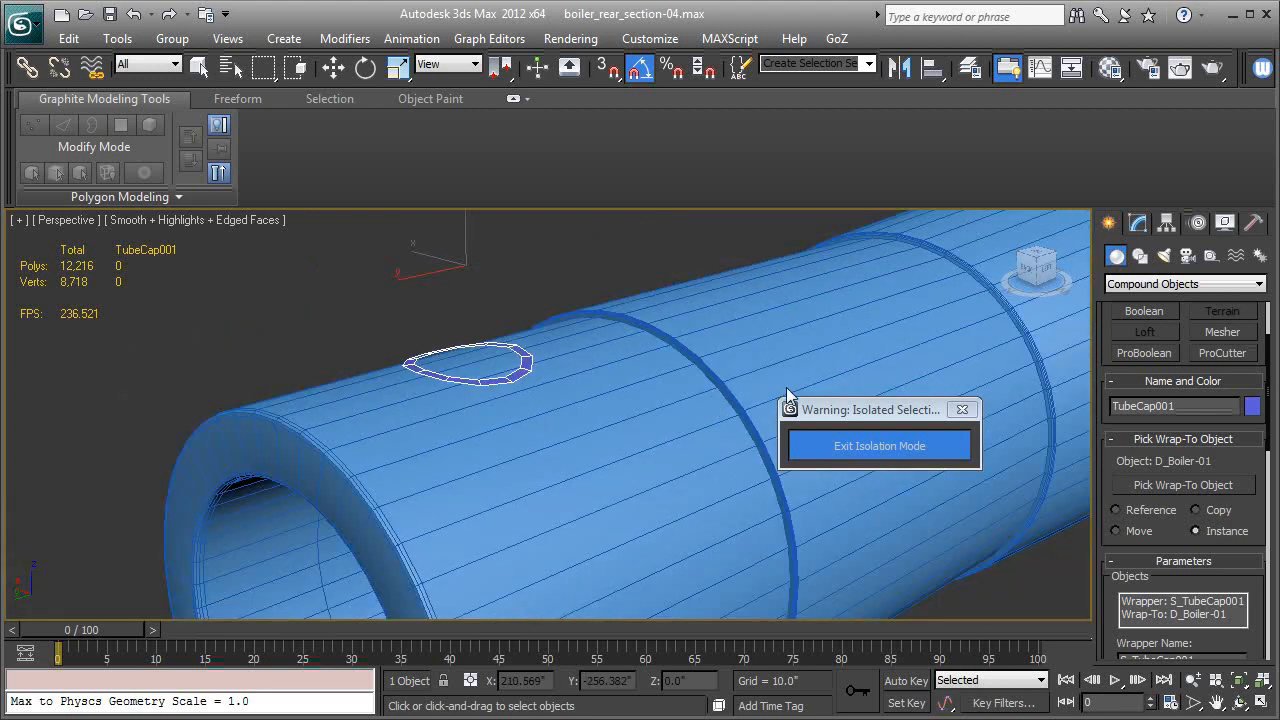
left_click(879, 446)
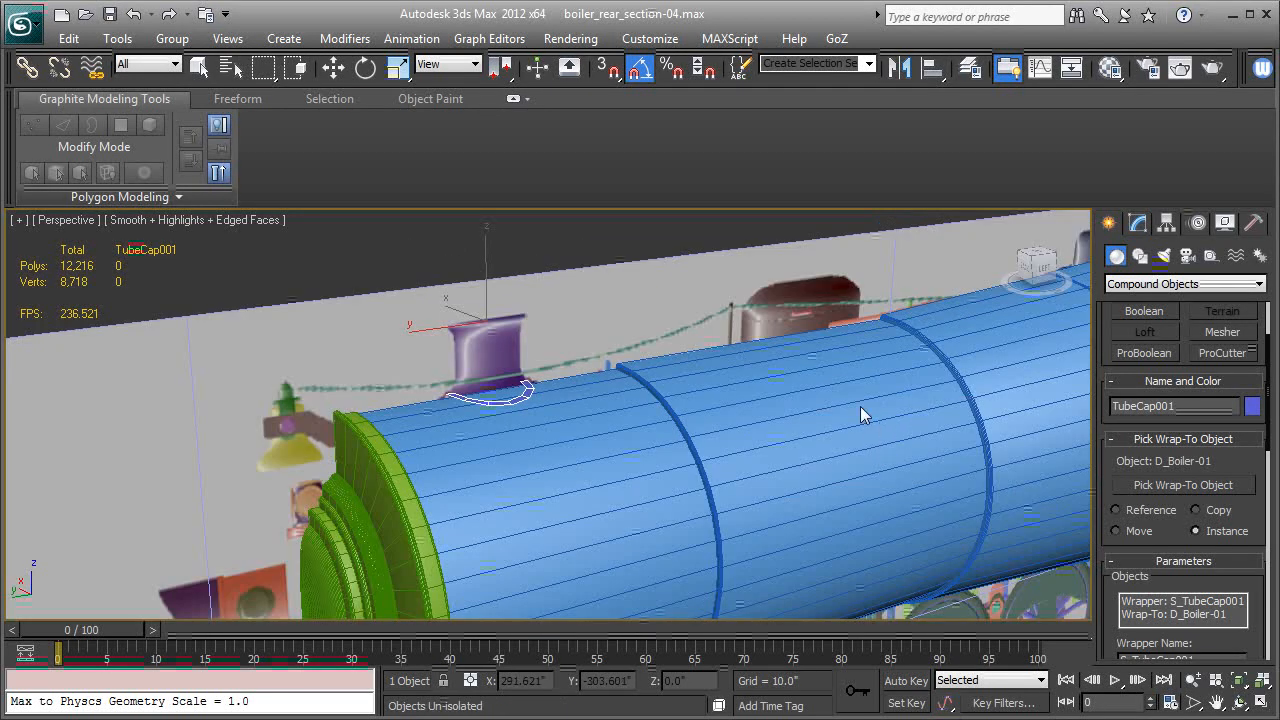
Convert the conformed tube cap to an Editable Poly.
left_click(1137, 229)
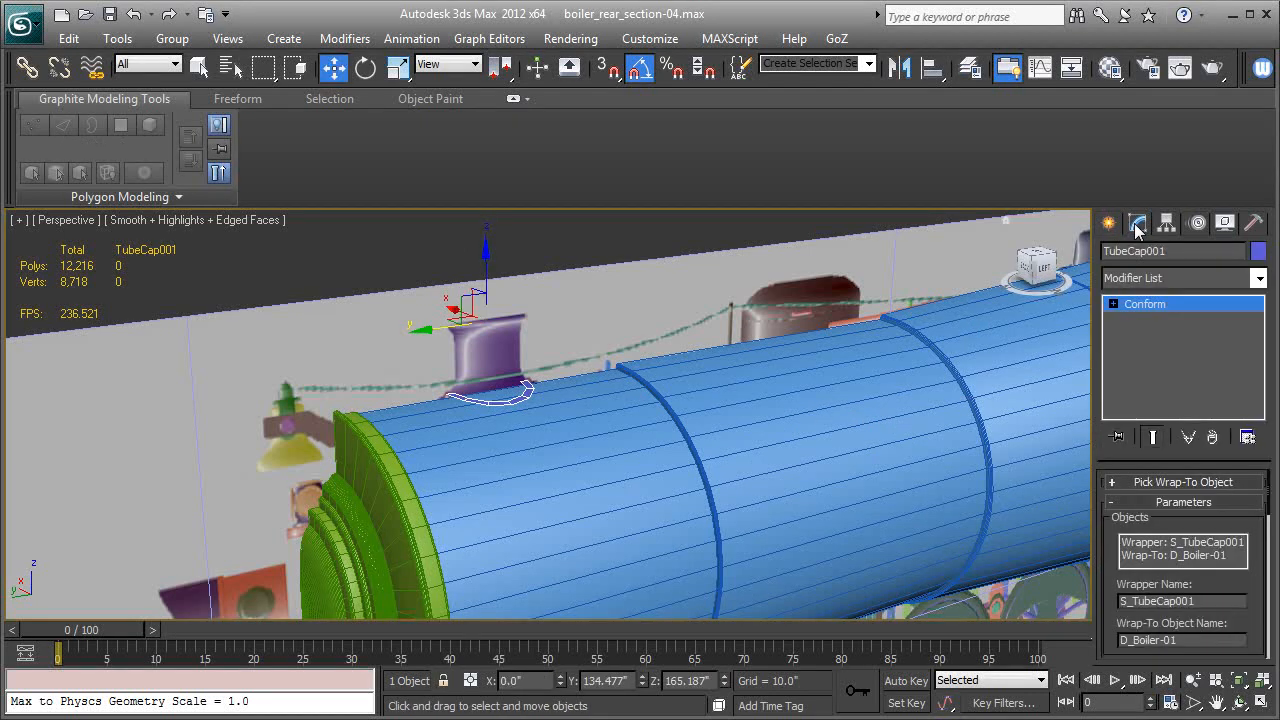
right_click(1139, 304)
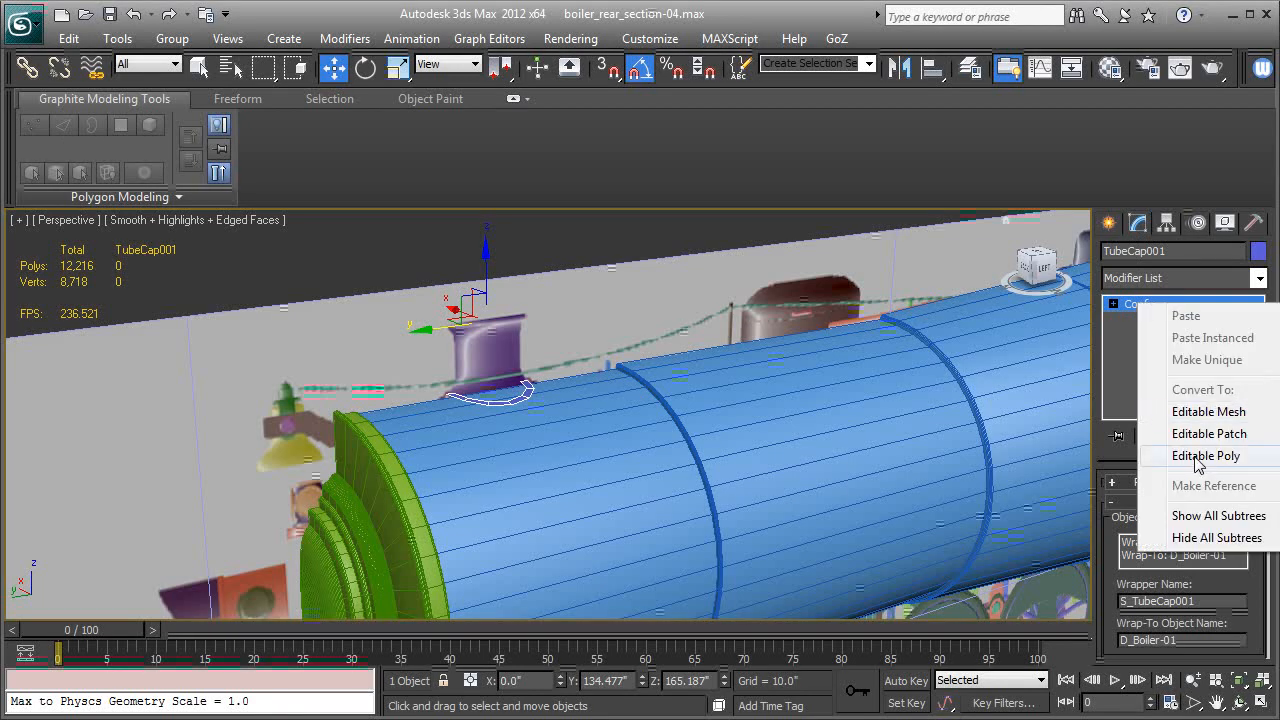
left_click(1200, 456)
Select the ring's inner border and extrude it upward along Z to about 151.7 inches.
left_click(1113, 304)
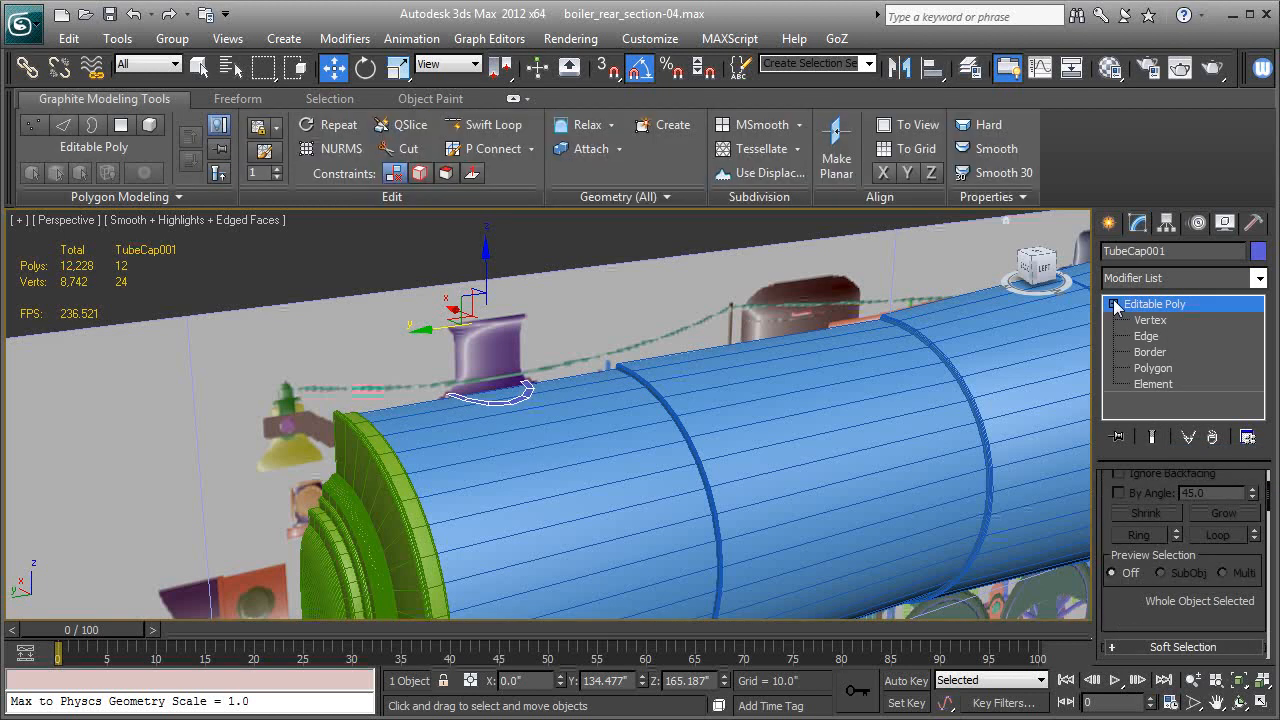
left_click(1147, 353)
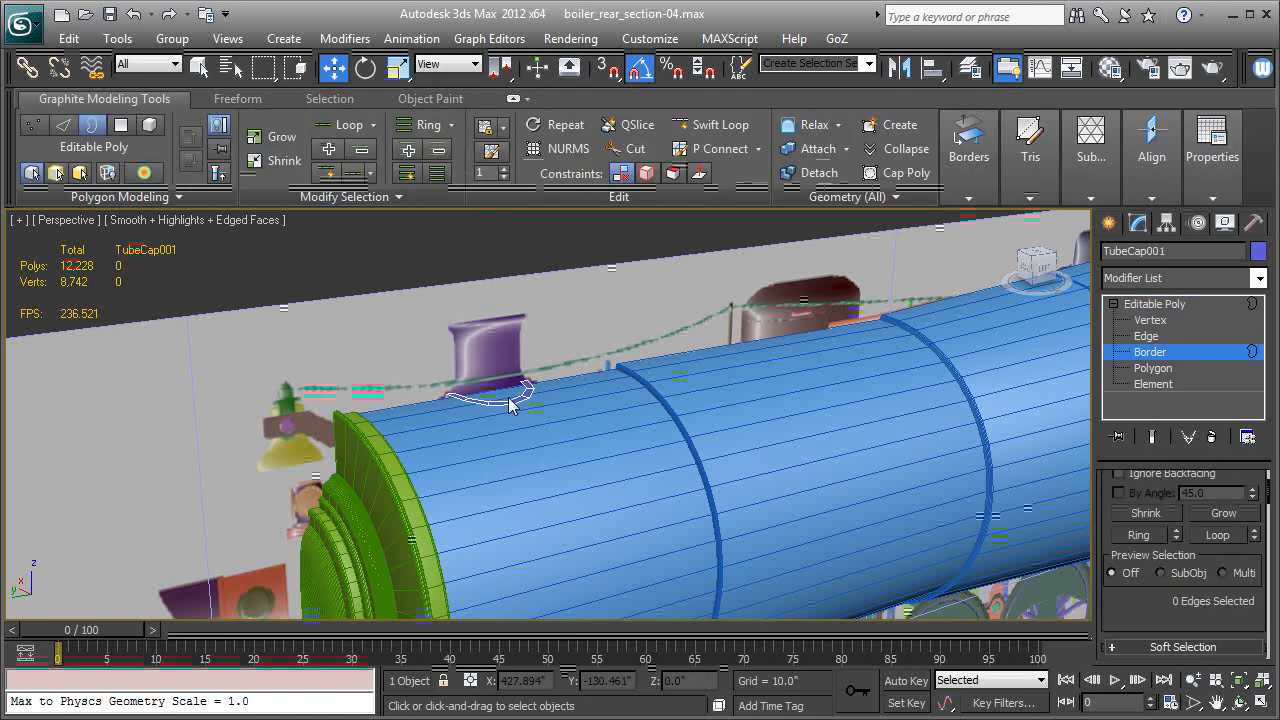
left_click(510, 402)
key("z")
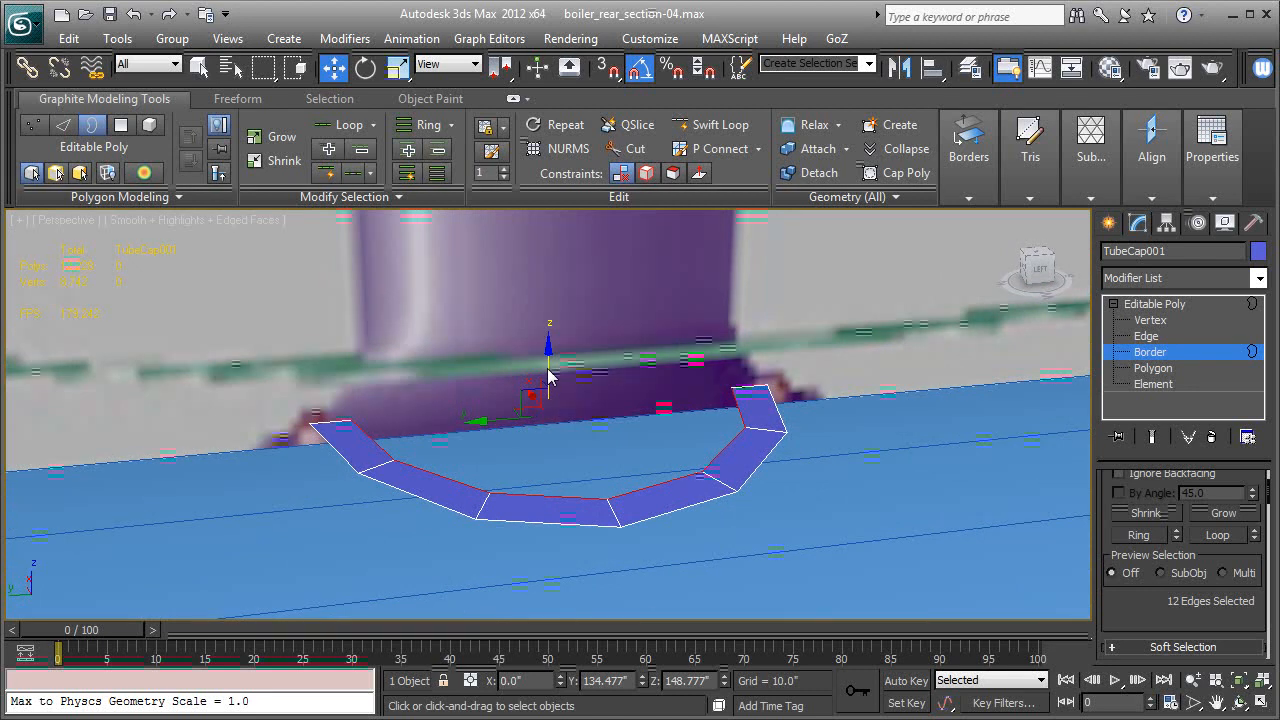
left_click_drag(549, 360, 557, 297, "shift")
mouse_move(606, 392)
middle_mouse_down("alt")
mouse_move(672, 375)
mouse_move(605, 368)
middle_mouse_up("alt")
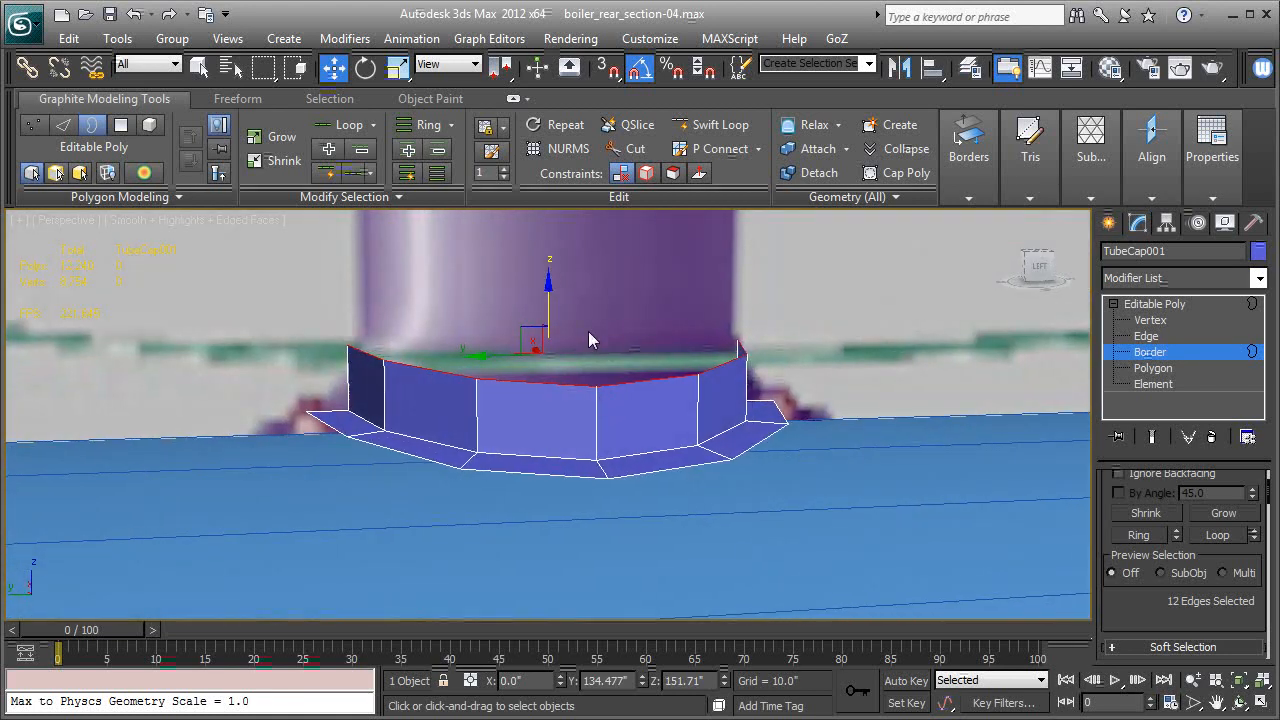
Scale the raised border inward slightly to match the smokestack's width in the reference image.
left_click(398, 68)
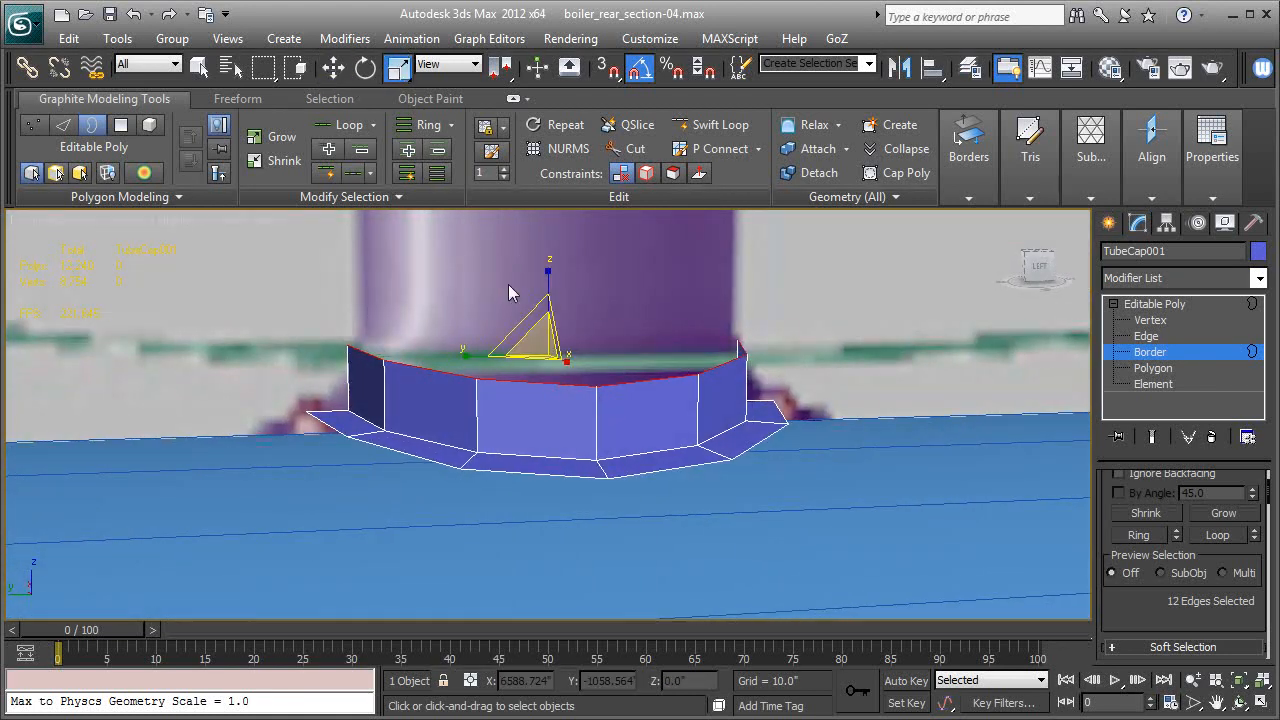
left_click_drag(545, 347, 542, 350)
middle_click_drag(542, 390, 543, 508)
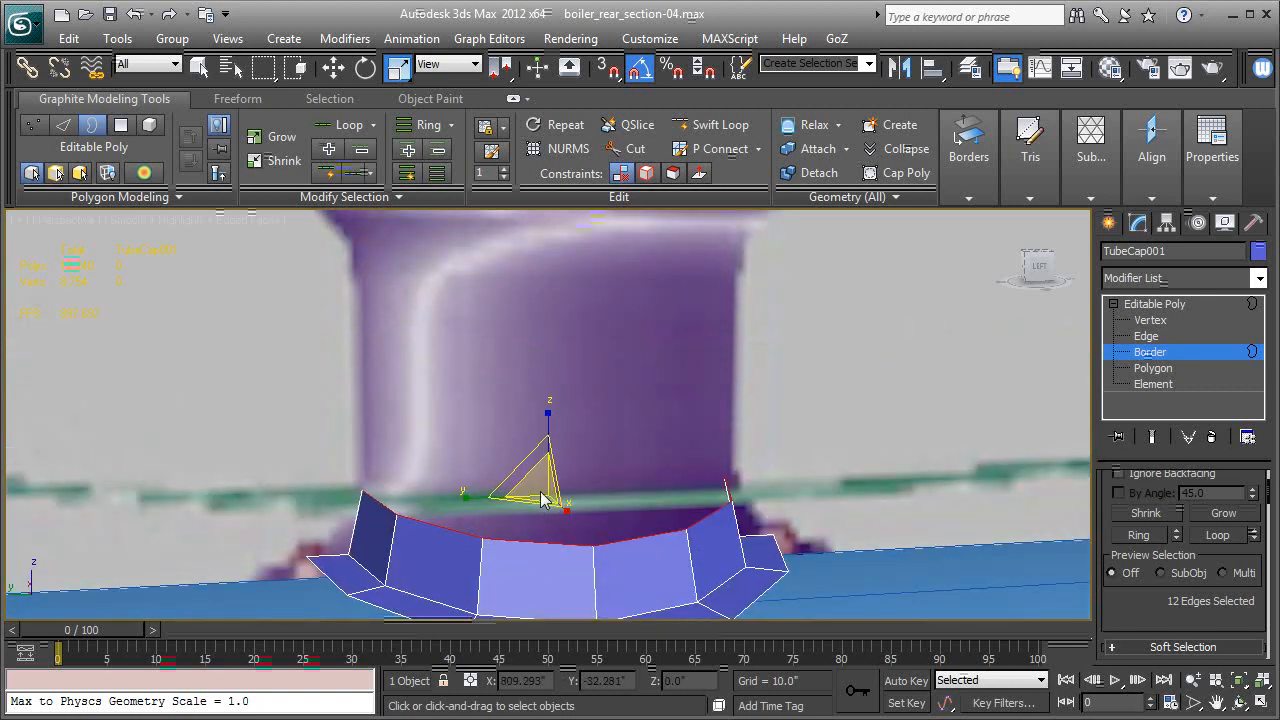
Extrude the border straight up along Z to about 156.3 inches to begin the smokestack wall.
scroll(543, 508, "down", 2)
left_click(333, 67)
mouse_move(556, 416)
middle_mouse_down("alt")
mouse_move(570, 598)
mouse_move(570, 484)
mouse_move(554, 432)
middle_mouse_up("alt")
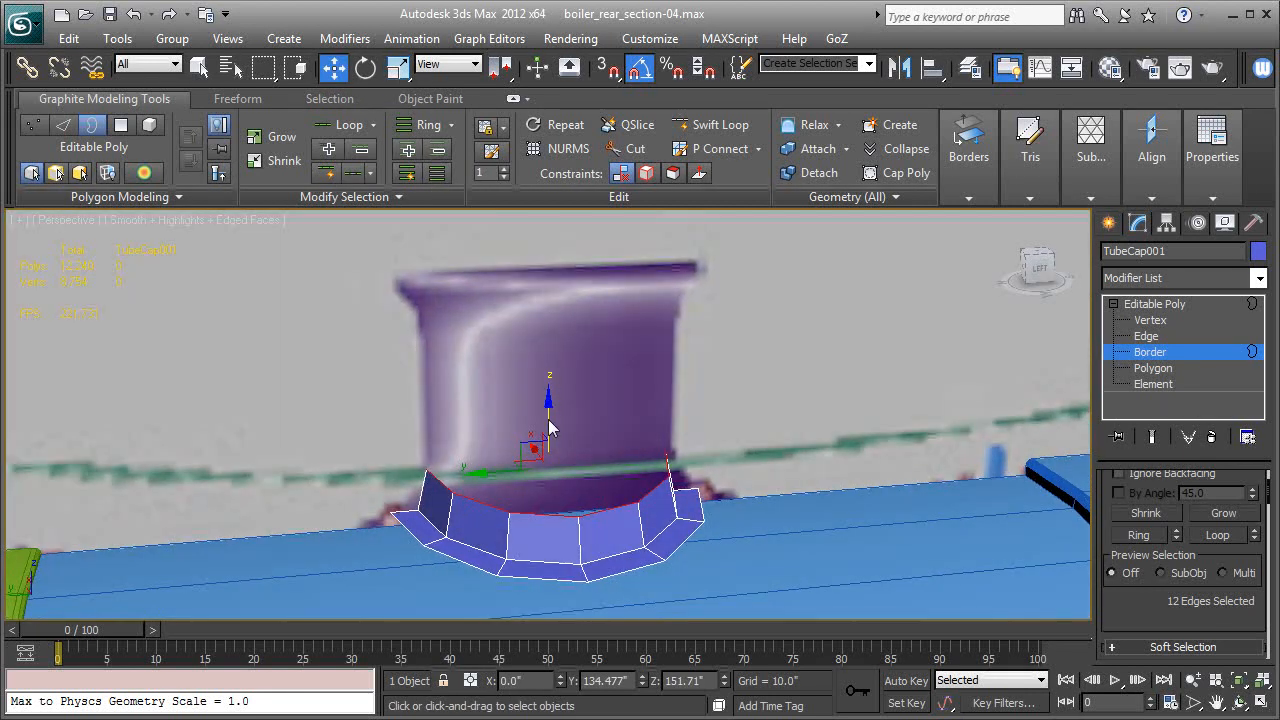
left_click_drag(549, 420, 549, 360, "shift")
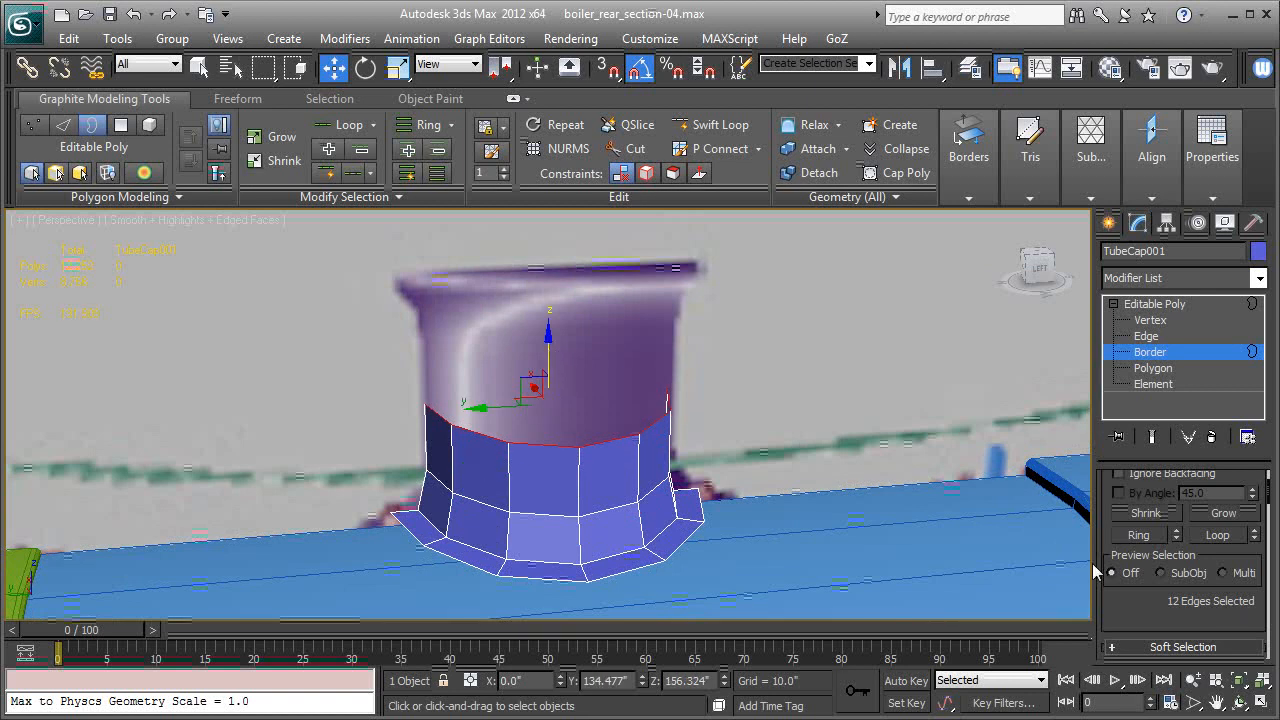
Flatten the smokestack's upper border with Make Planar along Z, undoing the mistaken Y alignment.
scroll(1122, 605, "down", 5)
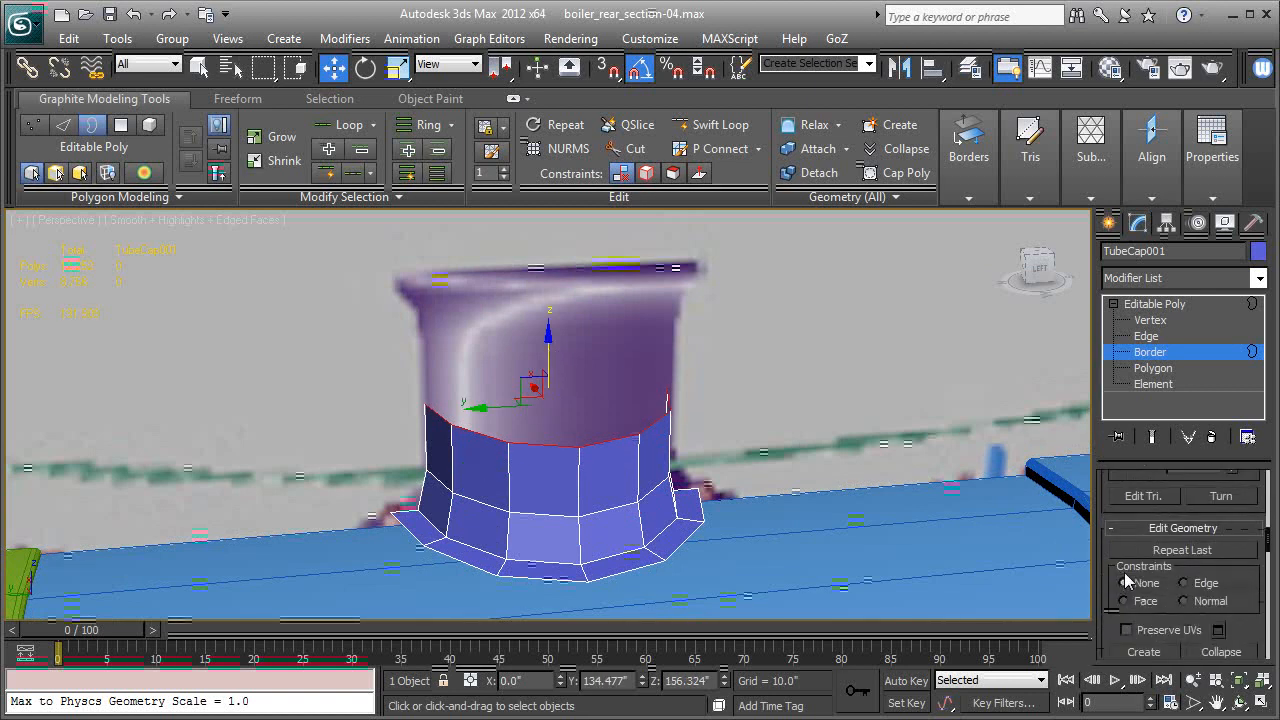
scroll(1127, 577, "down", 5)
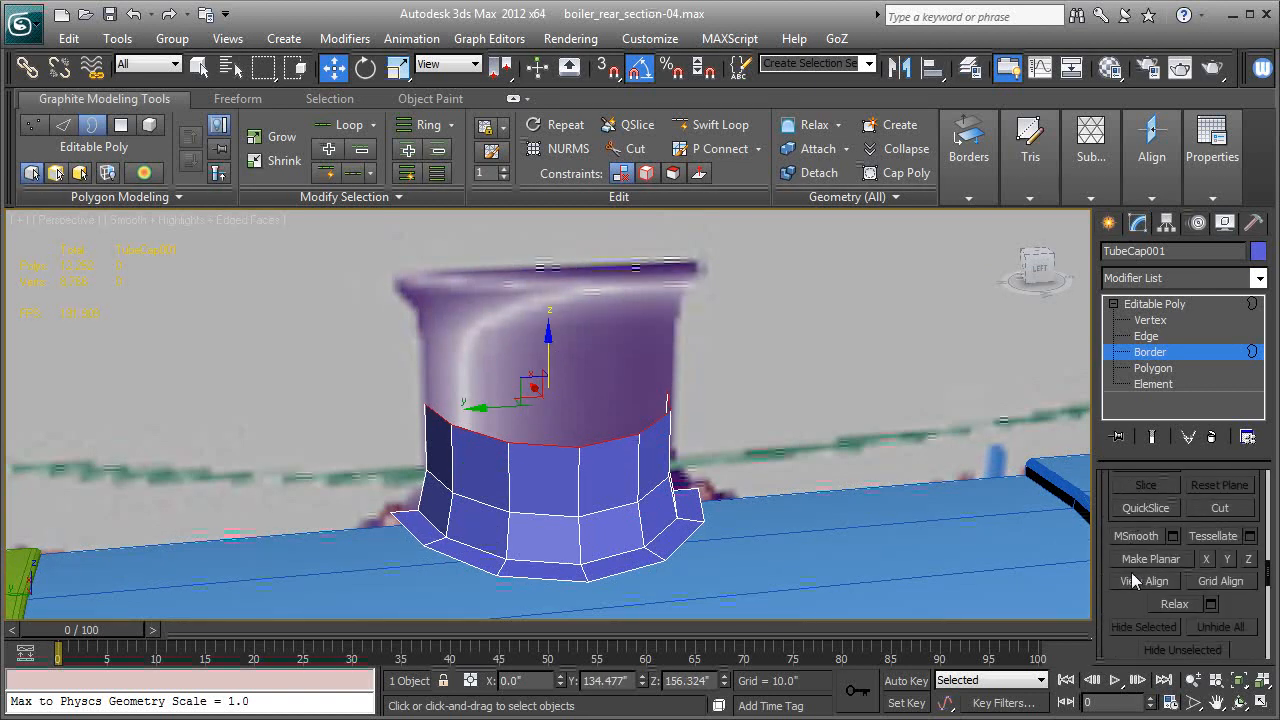
scroll(1137, 580, "up", 1)
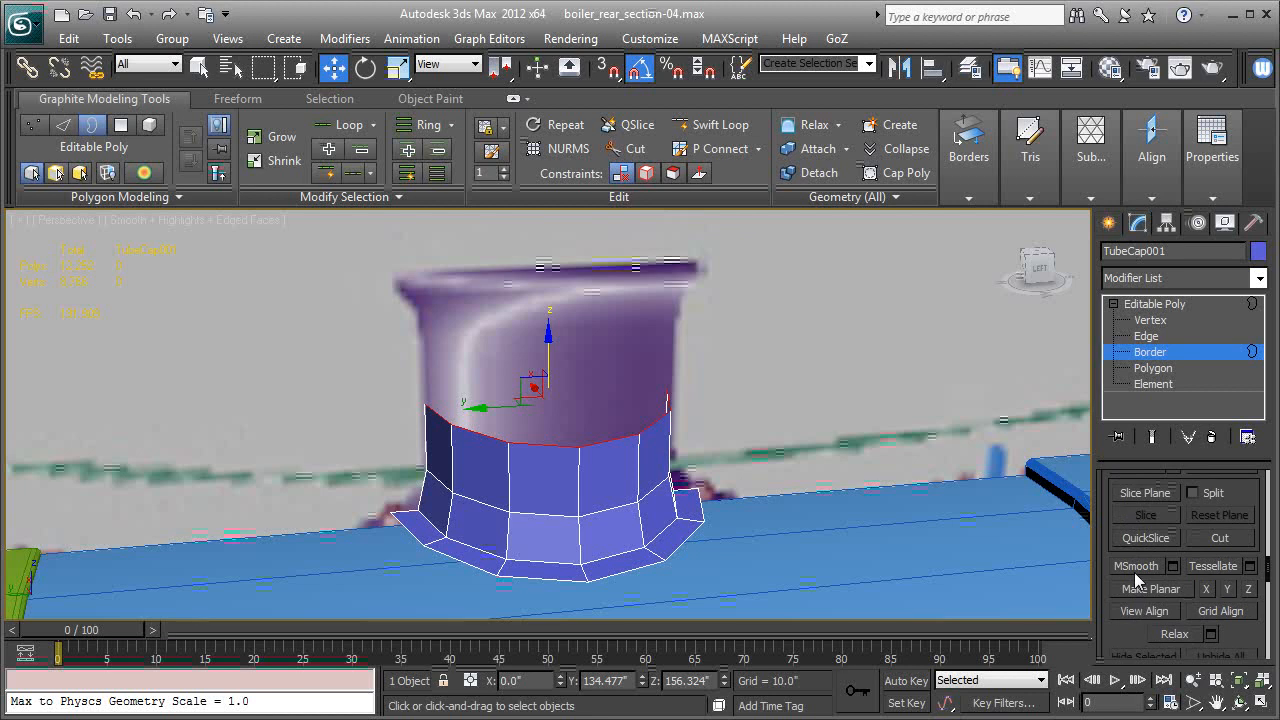
left_click(1228, 590)
key("ctrl+z")
left_click(1250, 595)
Extrude the upper border upward along Z in two stages to about 163.9 inches, scaling the last one outward slightly to start the flare.
middle_click_drag(654, 566, 627, 469, "alt")
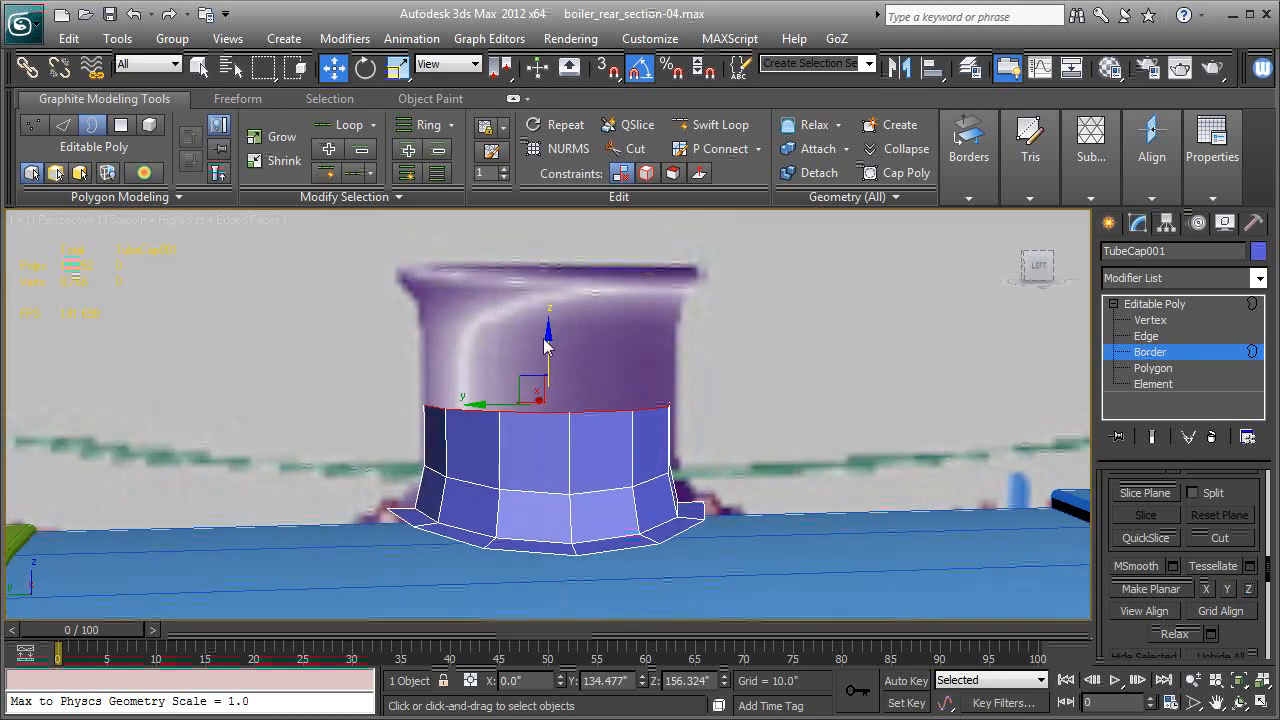
left_click_drag(554, 362, 545, 280, "shift")
key("r")
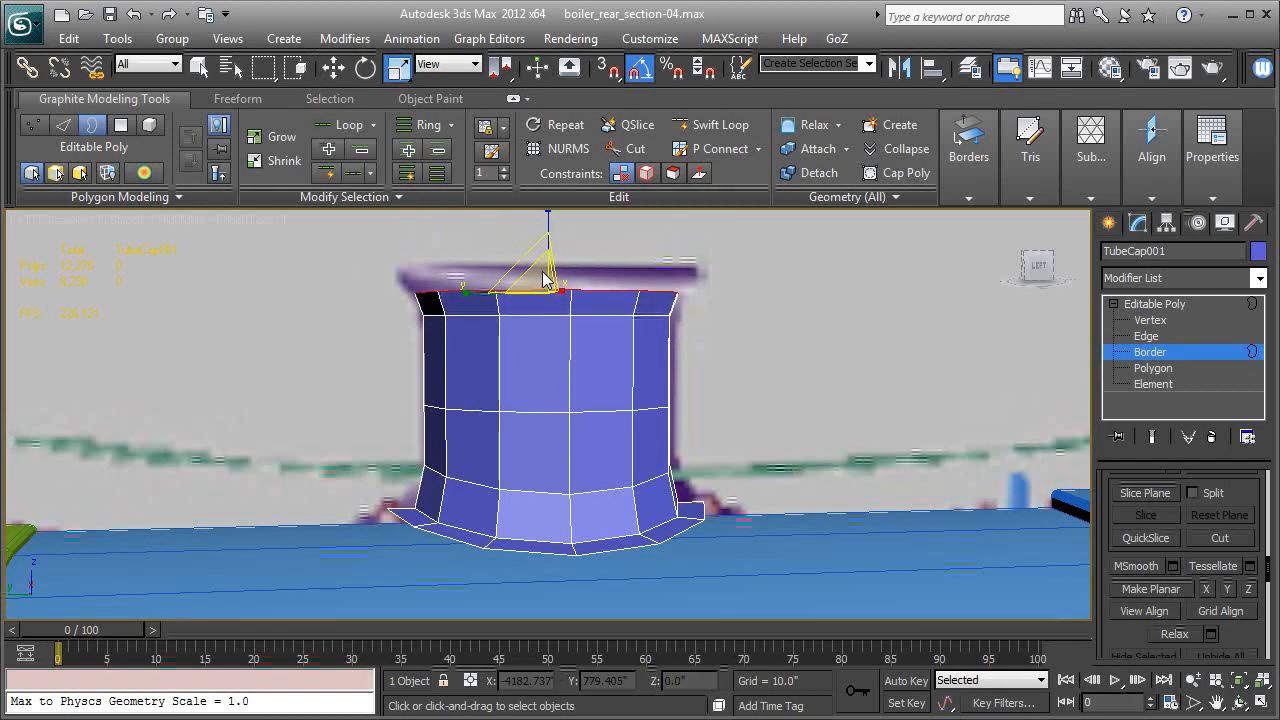
key("w")
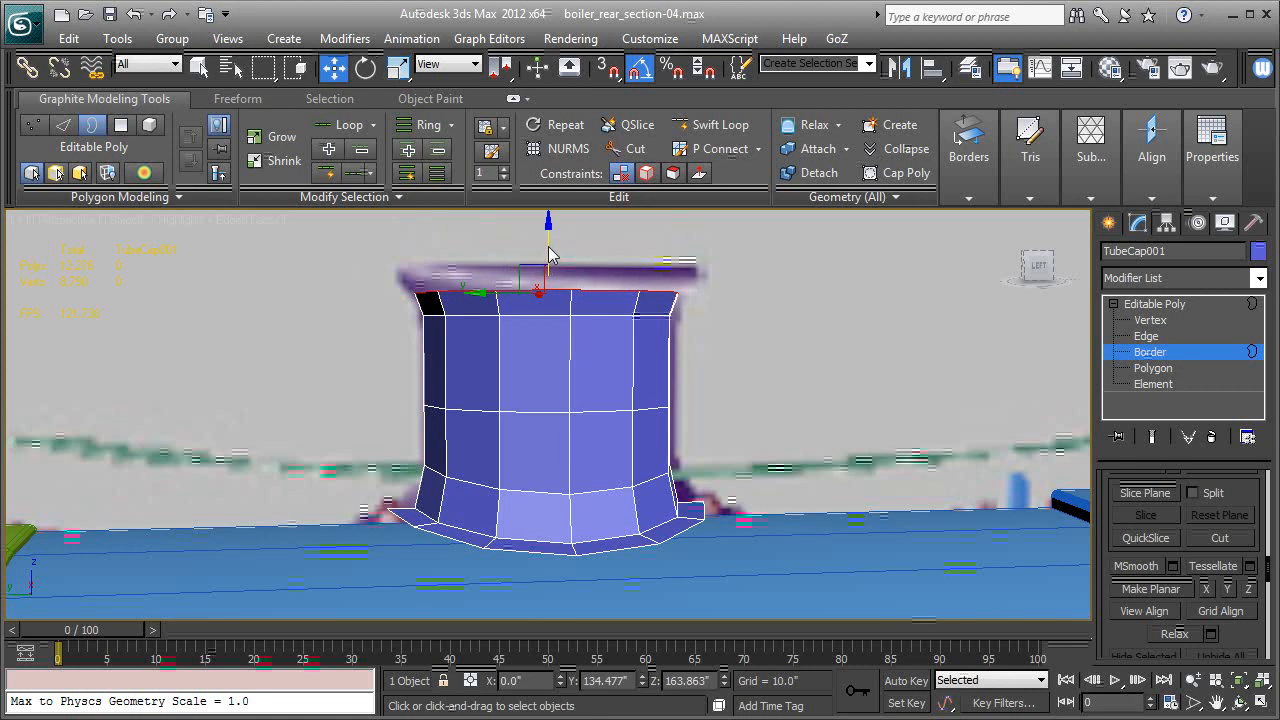
Extrude the upper border along Z to about 165.3 inches and scale it outward to match the reference rim.
left_click_drag(549, 255, 549, 232)
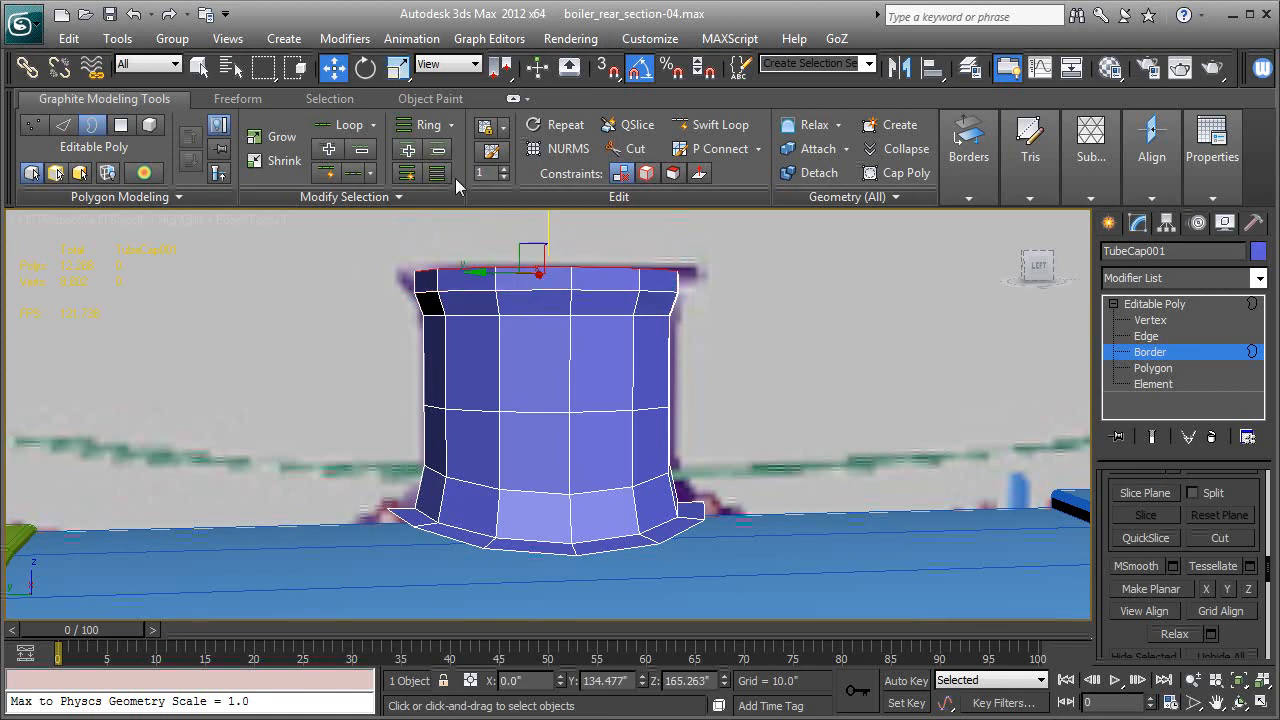
key("r")
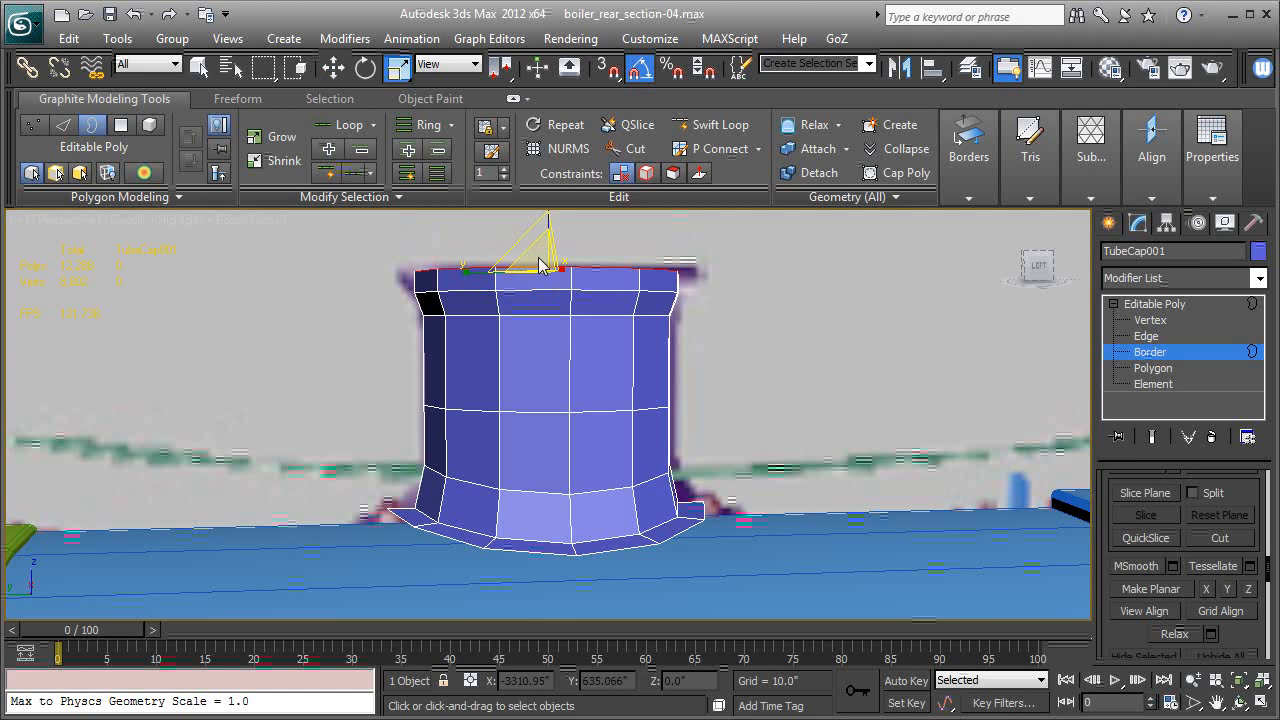
left_click_drag(540, 265, 546, 250)
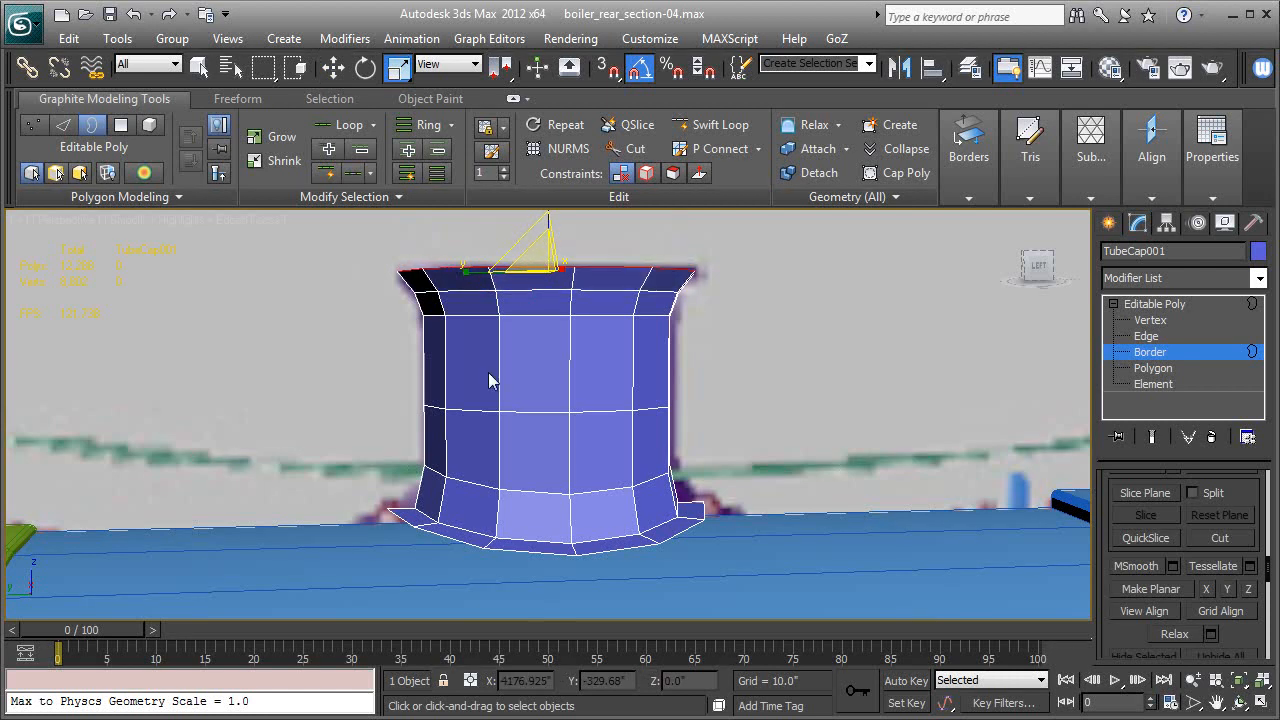
Select the border around the smokestack's base and extrude it down along Z to about 147.0 inches toward the boiler.
middle_click_drag(489, 412, 540, 420, "alt")
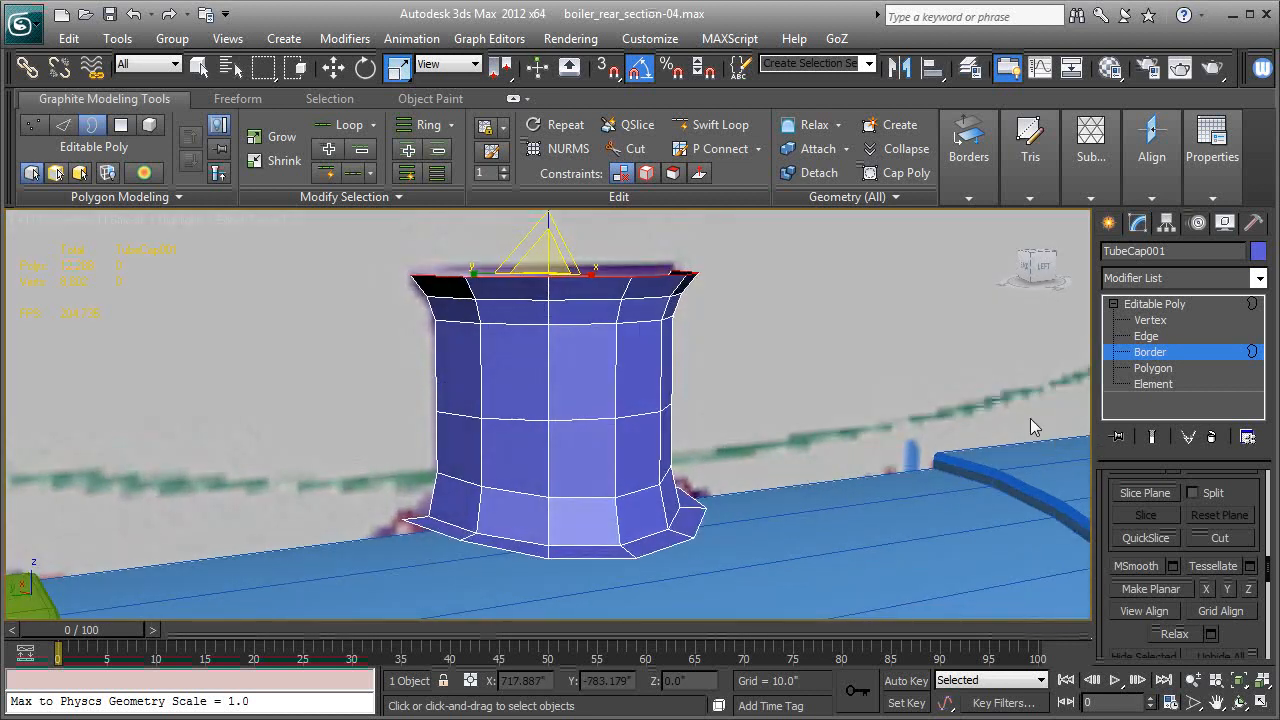
left_click(670, 555)
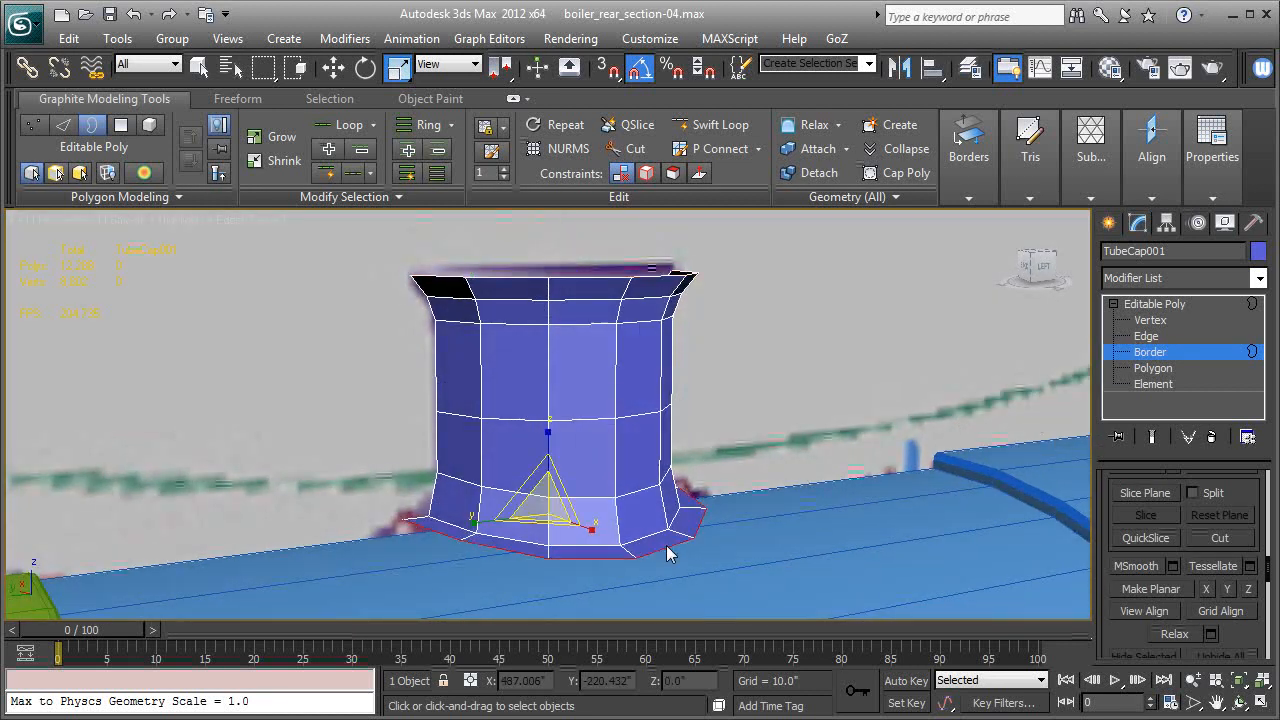
key("w")
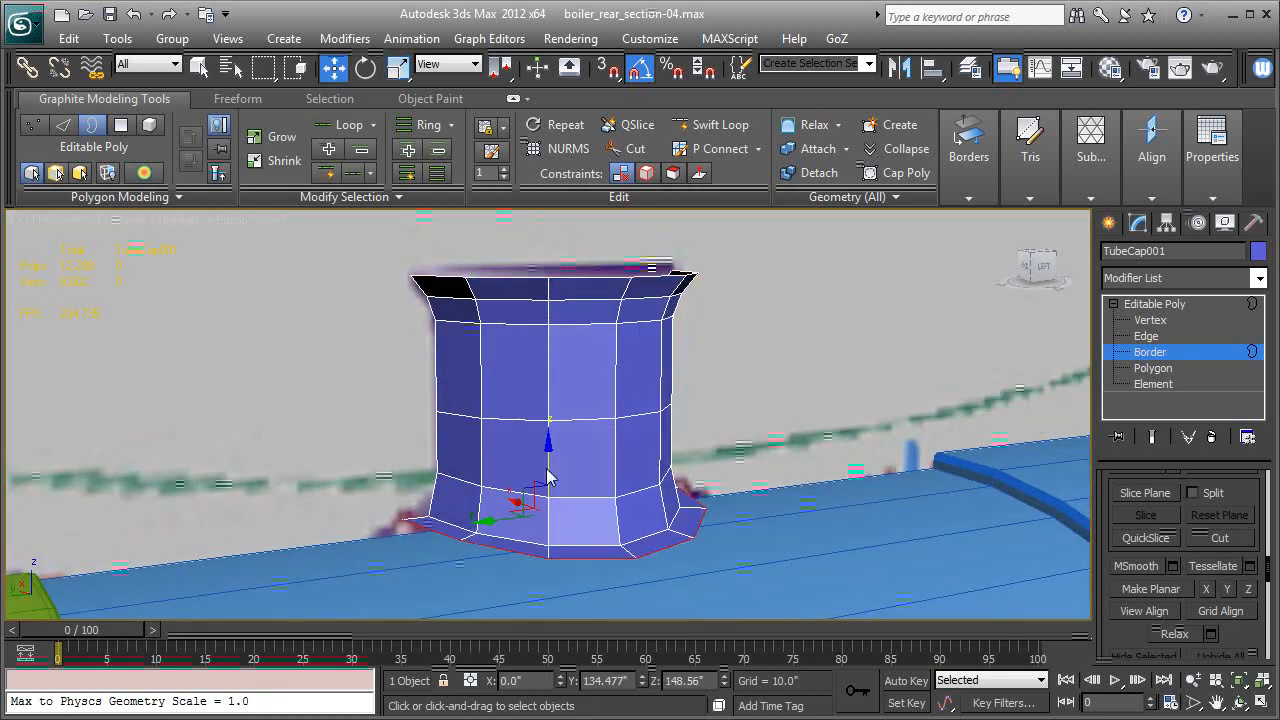
left_click_drag(548, 463, 543, 479, "shift")
mouse_move(593, 457)
middle_mouse_down("alt")
mouse_move(471, 443)
mouse_move(577, 474)
middle_mouse_up("alt")
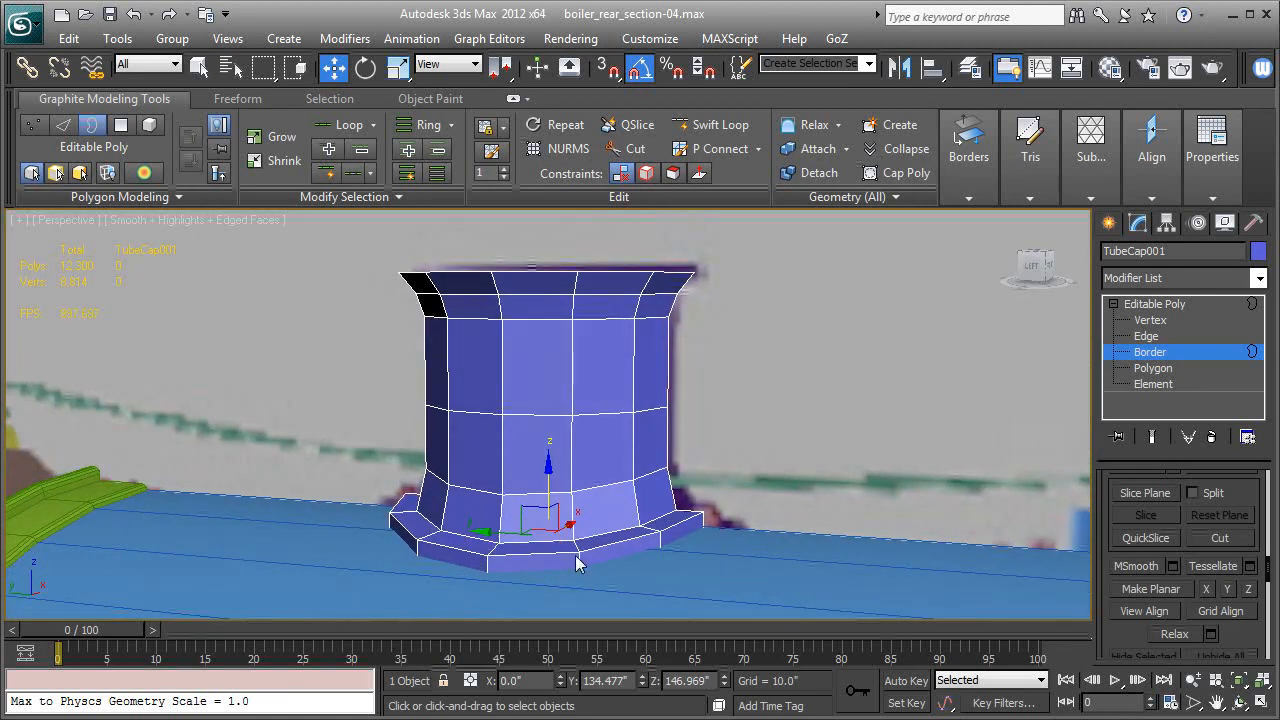
Leave border editing and apply a Shell modifier to the whole smokestack.
middle_click_drag(739, 552, 676, 542)
middle_click_drag(636, 498, 679, 502, "alt")
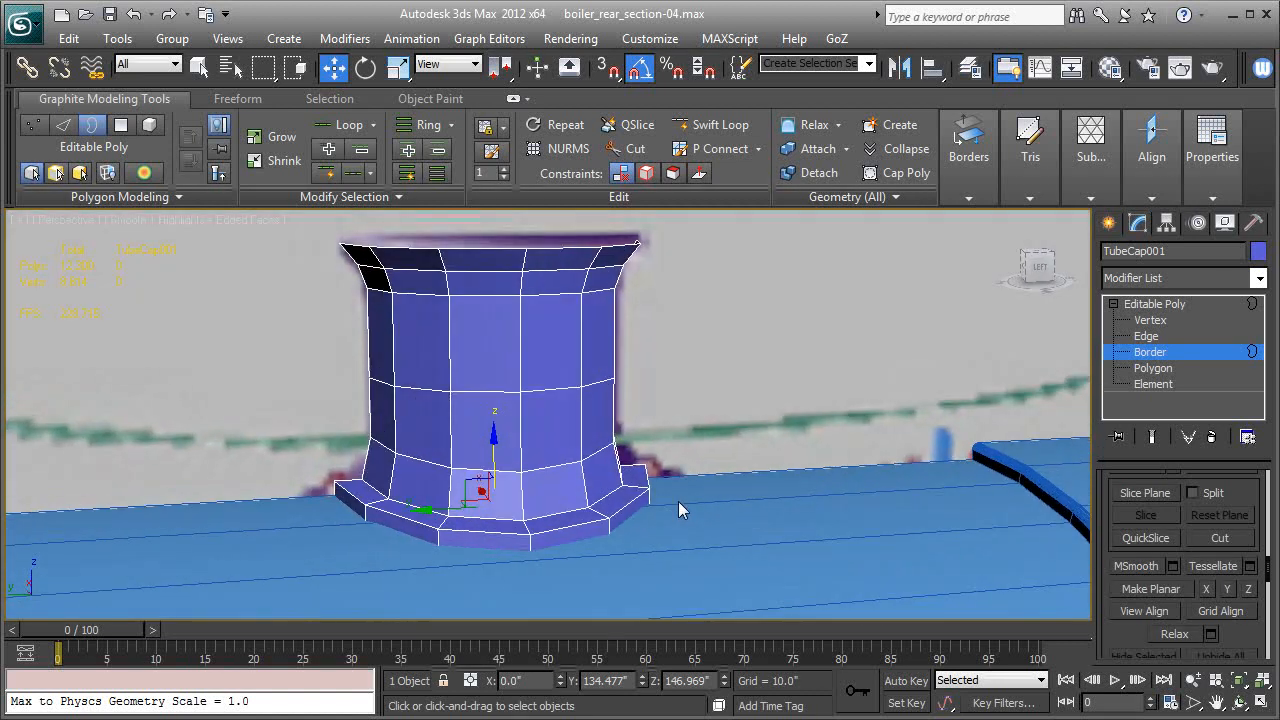
left_click(1139, 304)
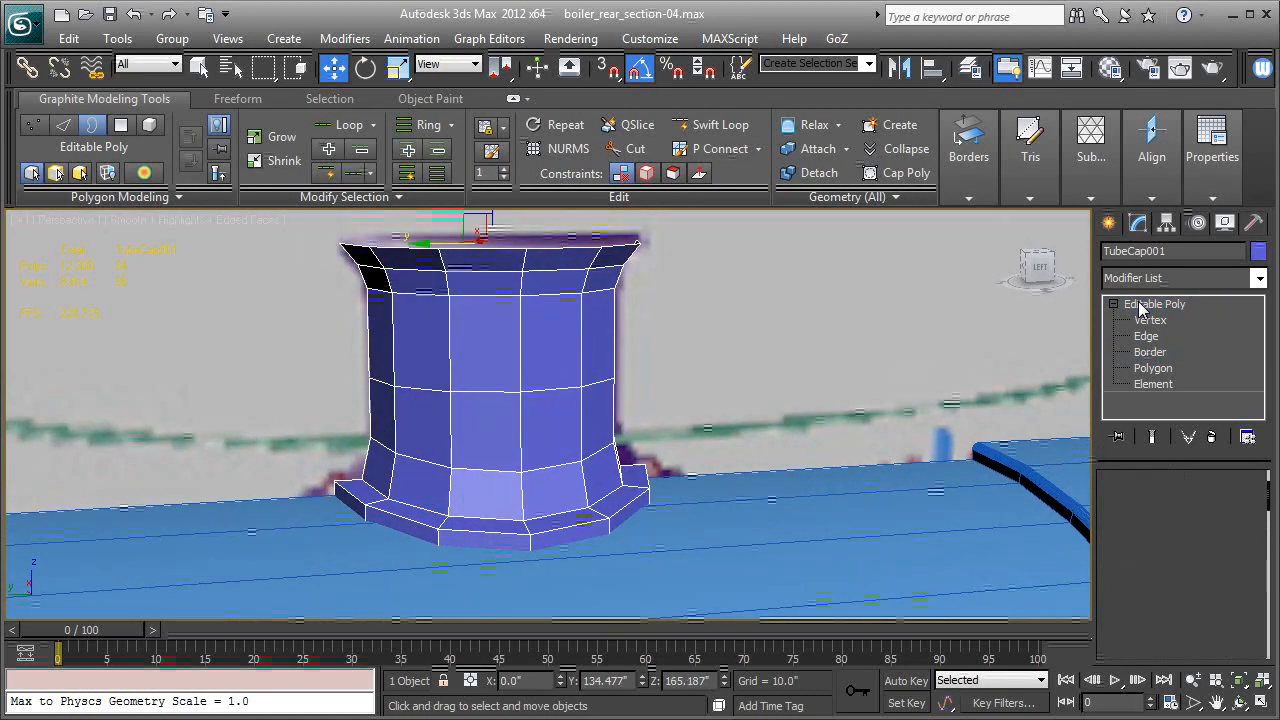
left_click(1138, 279)
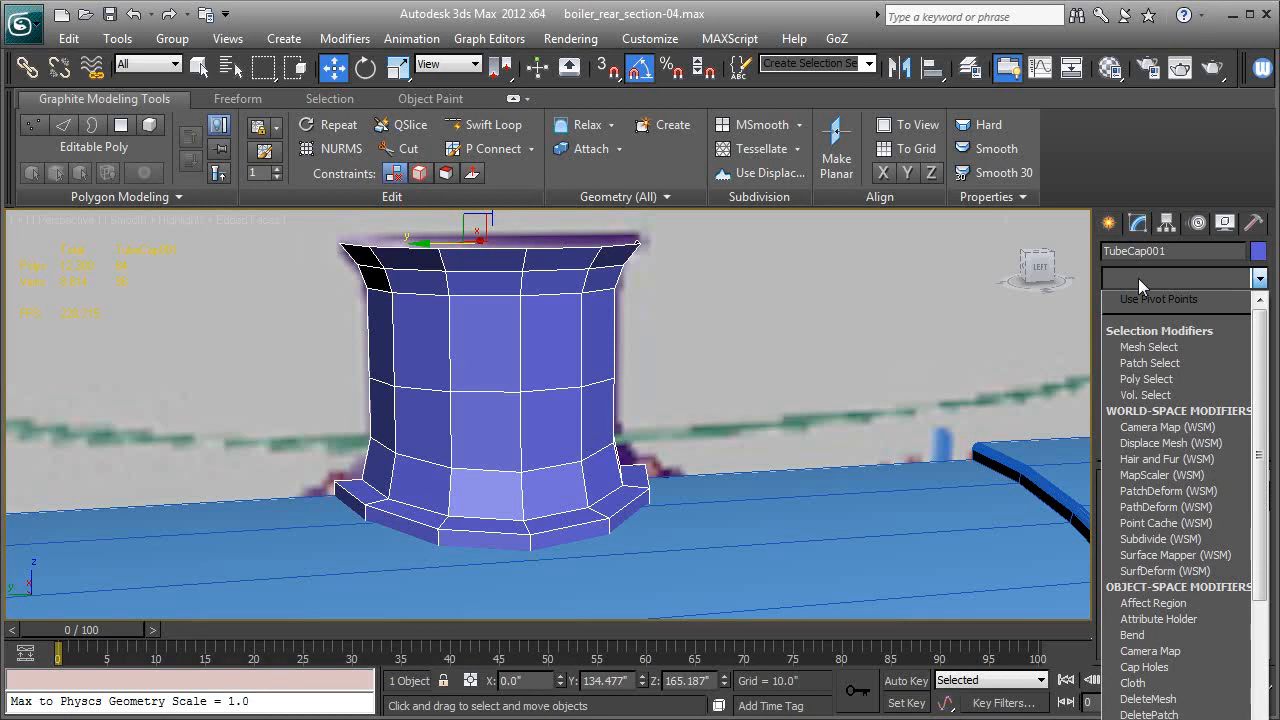
key("s")
key("s")
key("s")
key("s")
key("s")
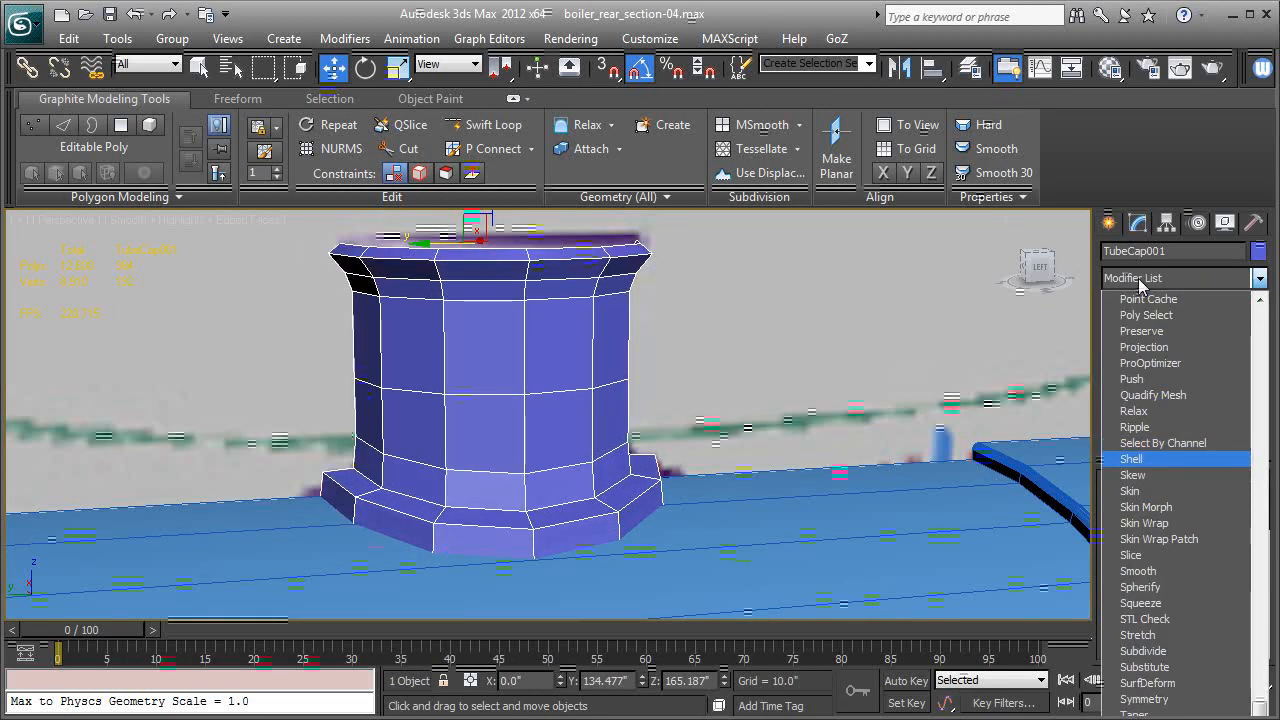
key("Return")
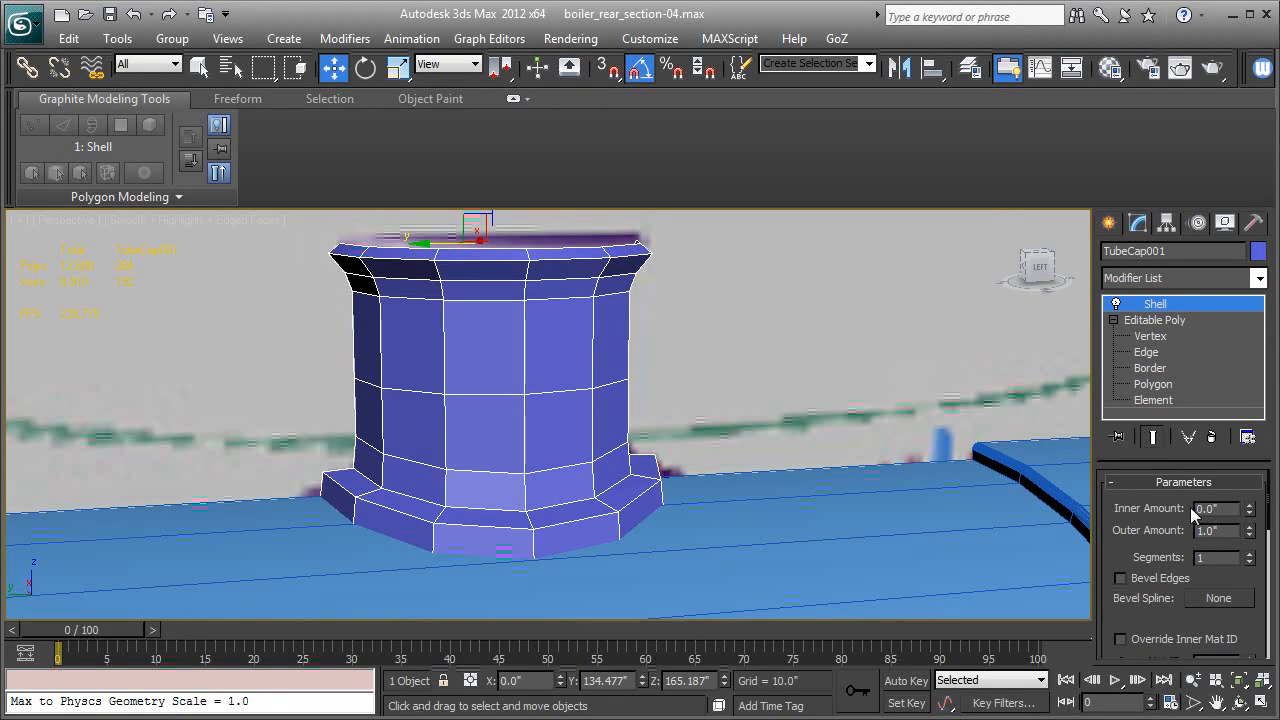
Set the Shell's outer amount to 0, raise its inner amount for wall thickness, and add one segment.
right_click(1250, 537)
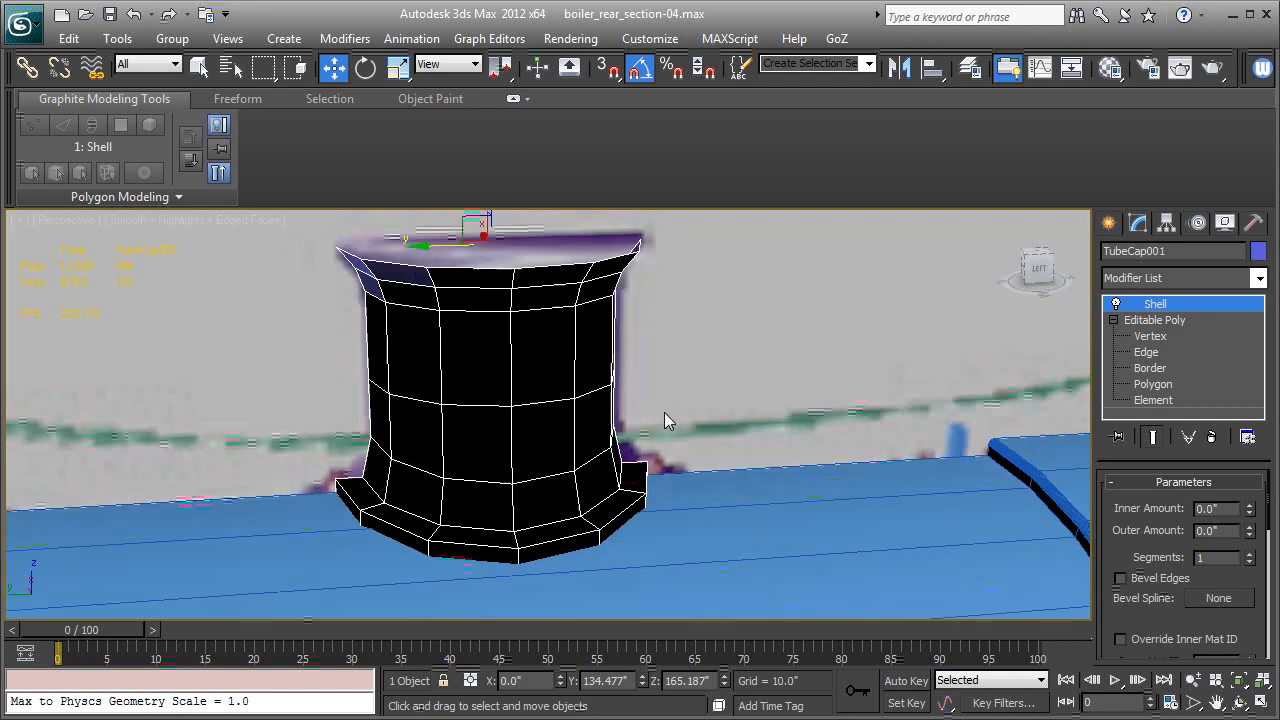
middle_click_drag(671, 400, 690, 440, "alt")
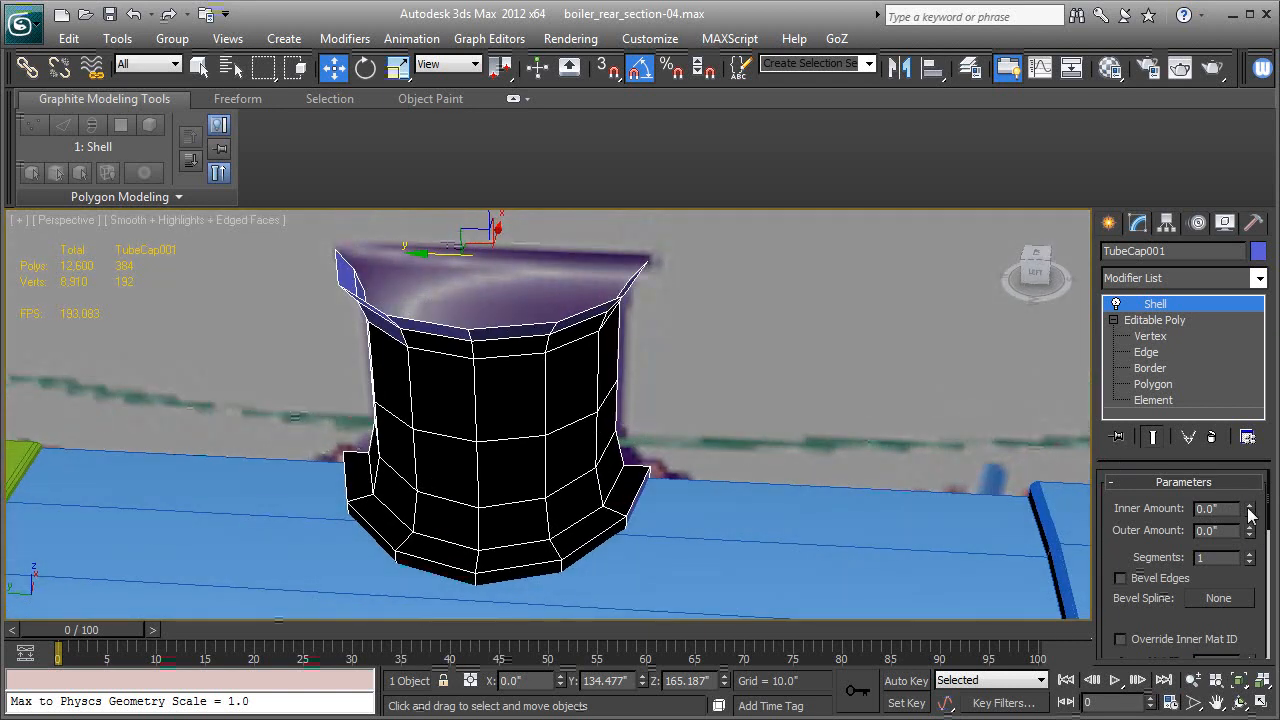
left_click_drag(1251, 512, 1246, 415)
left_click(1249, 553)
Add a TurboSmooth modifier above the Shell on the smokestack.
middle_click_drag(749, 445, 870, 402, "alt")
left_click(1165, 278)
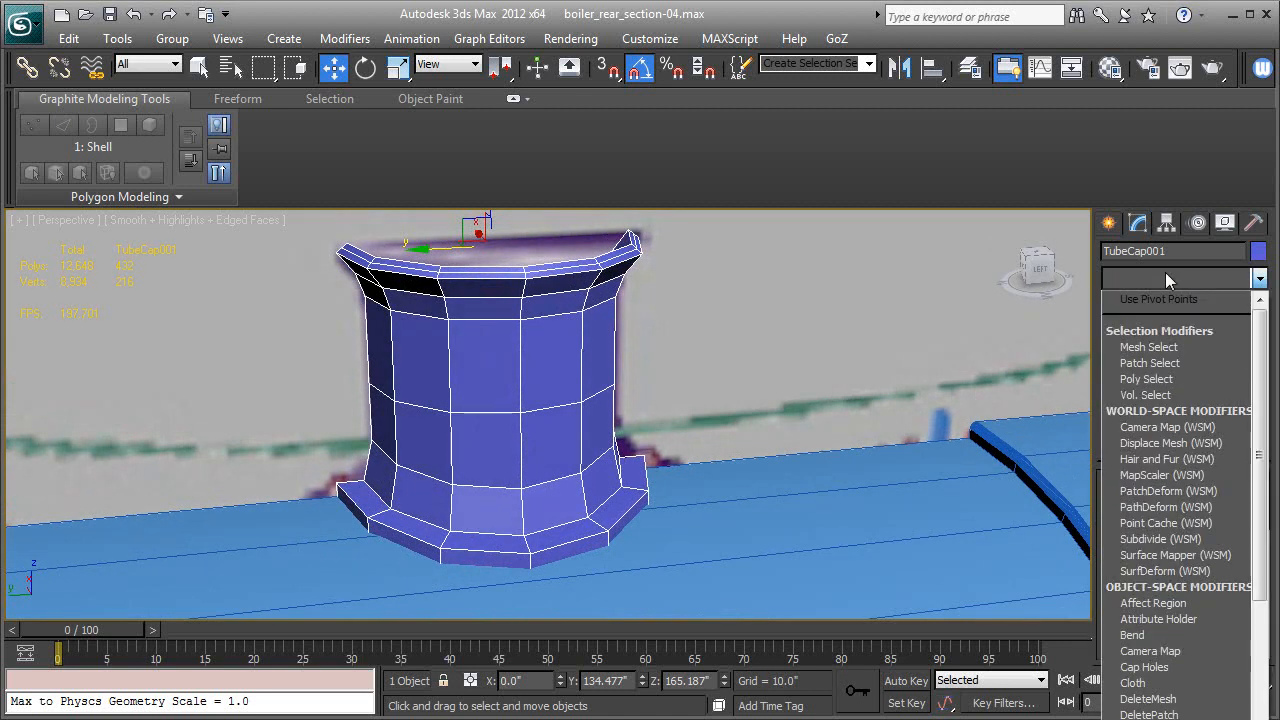
key("t")
key("t")
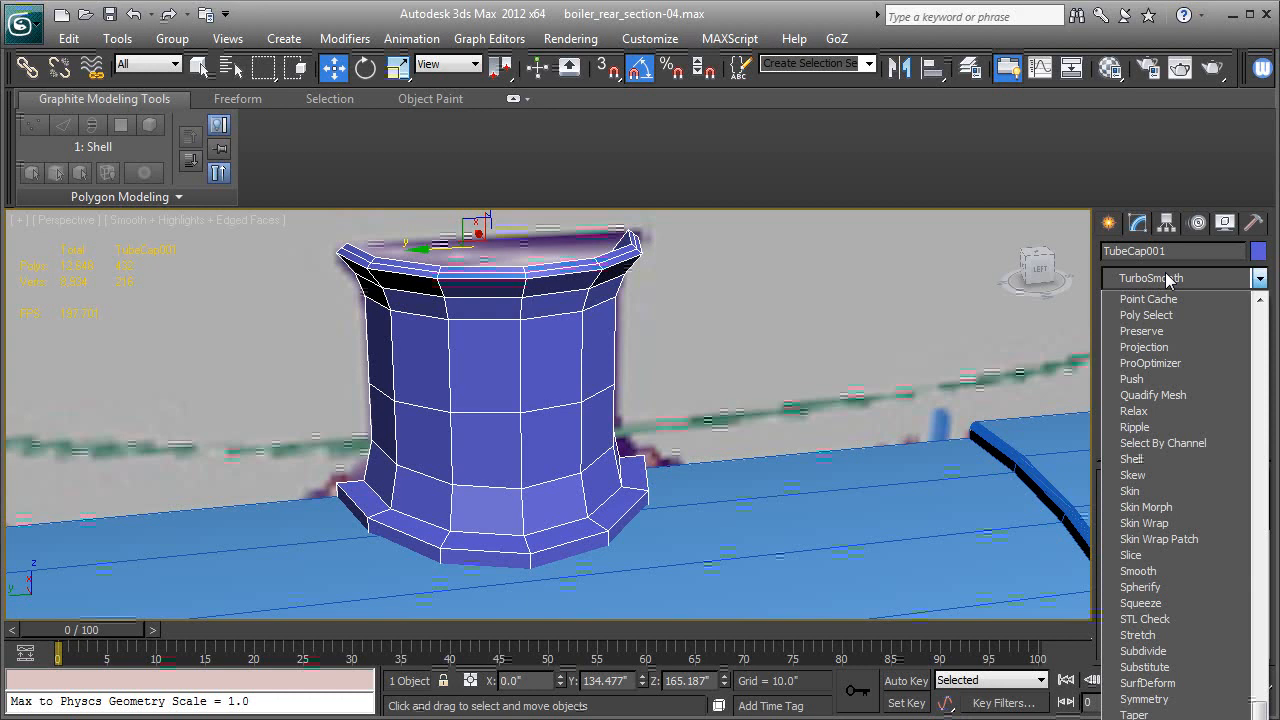
key("Return")
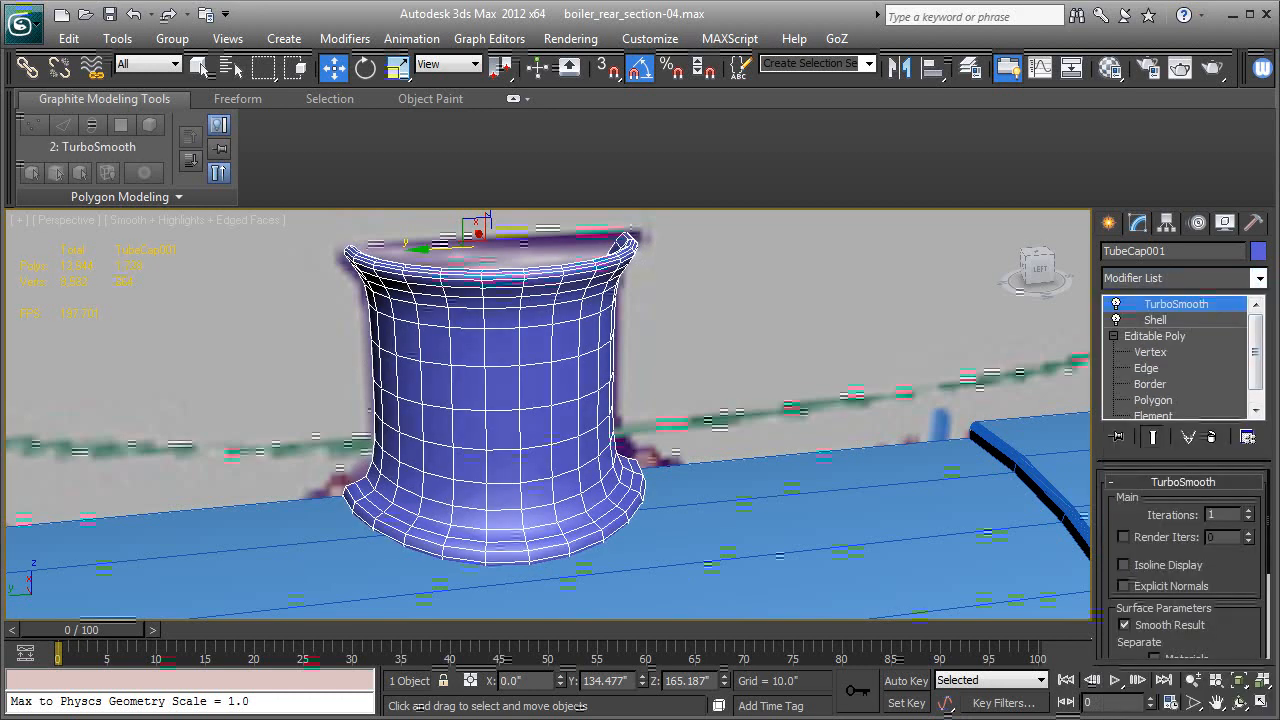
Hide the edged-faces display and set TurboSmooth to 2 iterations, checking the smokestack against the boiler.
key("F4")
mouse_move(709, 369)
middle_mouse_down("alt")
mouse_move(641, 356)
mouse_move(692, 352)
middle_mouse_up("alt")
left_click(1248, 511)
middle_click_drag(672, 369, 733, 357, "alt")
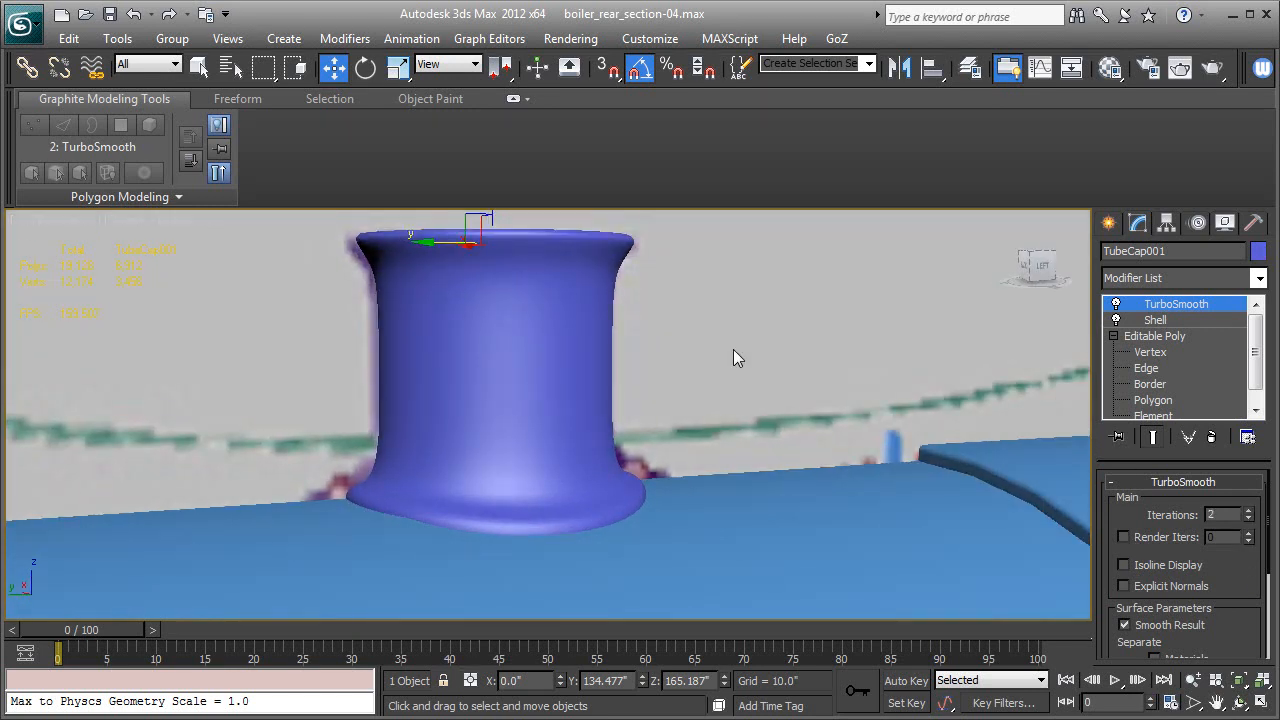
scroll(733, 349, "down", 3)
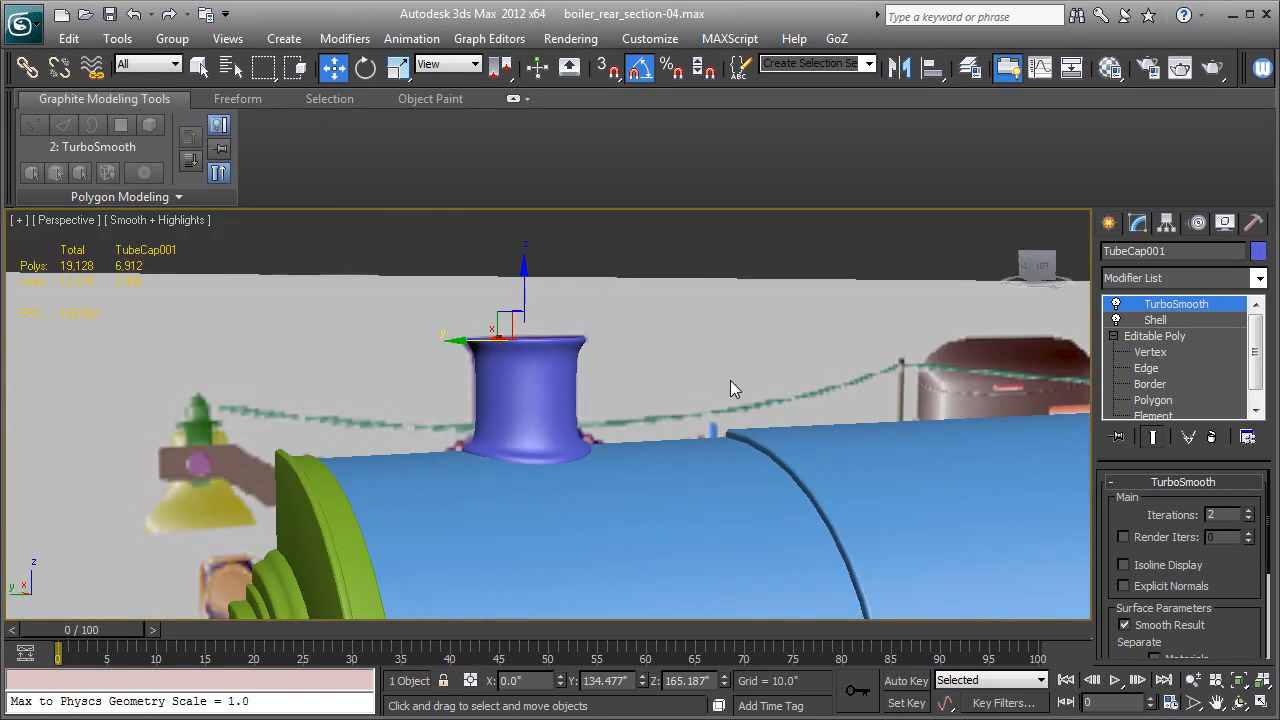
middle_click_drag(797, 362, 742, 385, "alt")
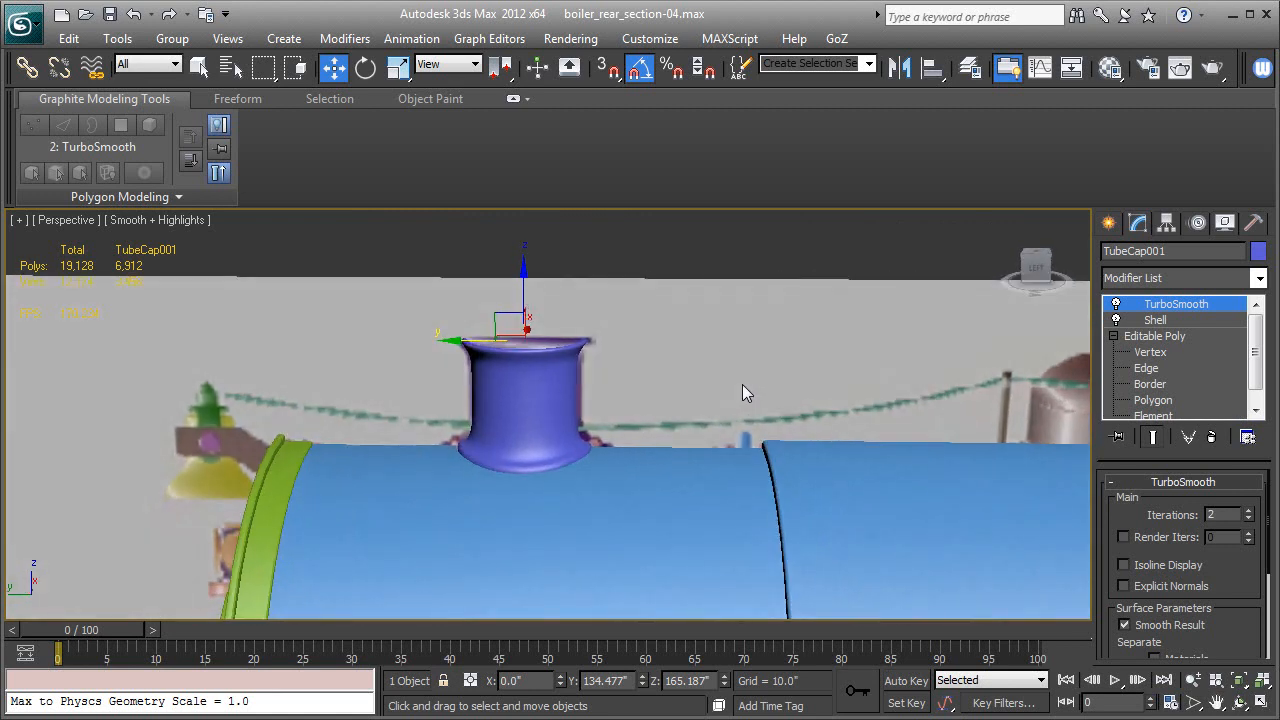